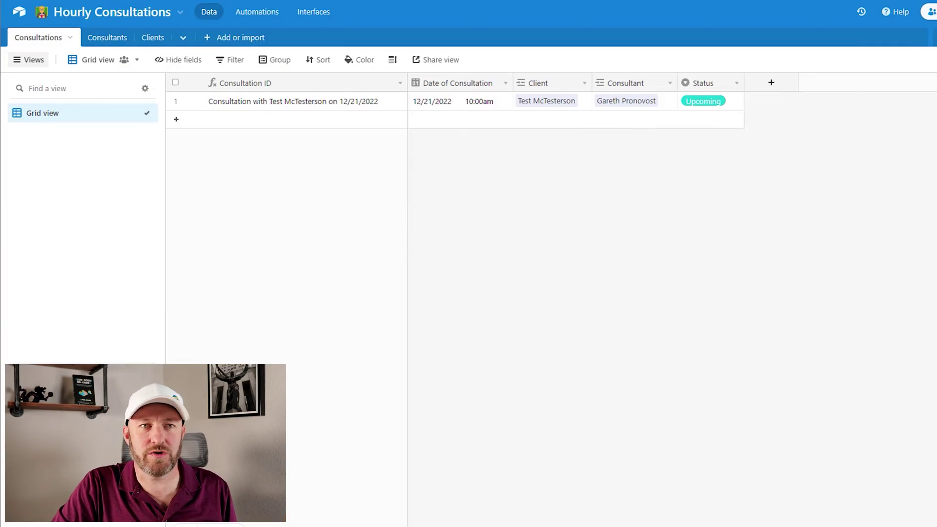
Step: Try adding a Button field to Consultations, browse its action types, then discard it
{"action": "left_click", "coordinate": [779, 85]}
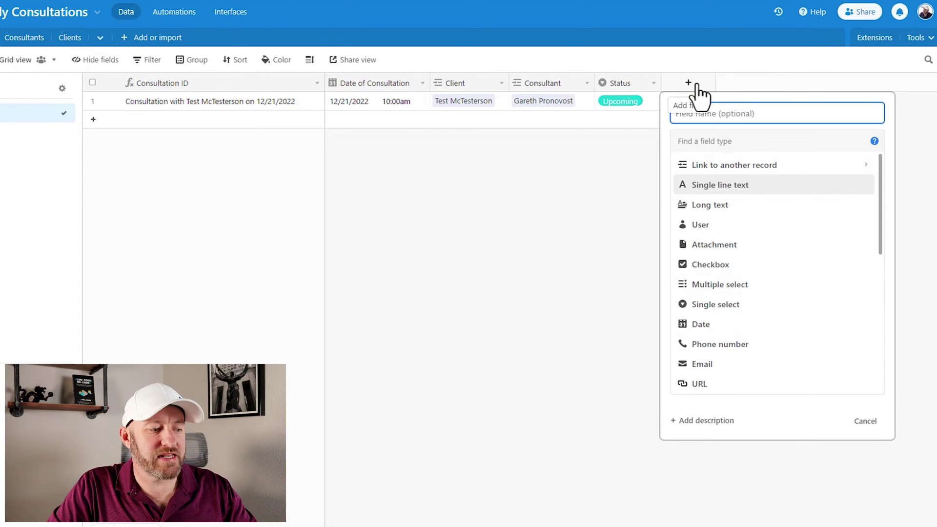
{"action": "type", "text": "bu"}
{"action": "left_click", "coordinate": [704, 142]}
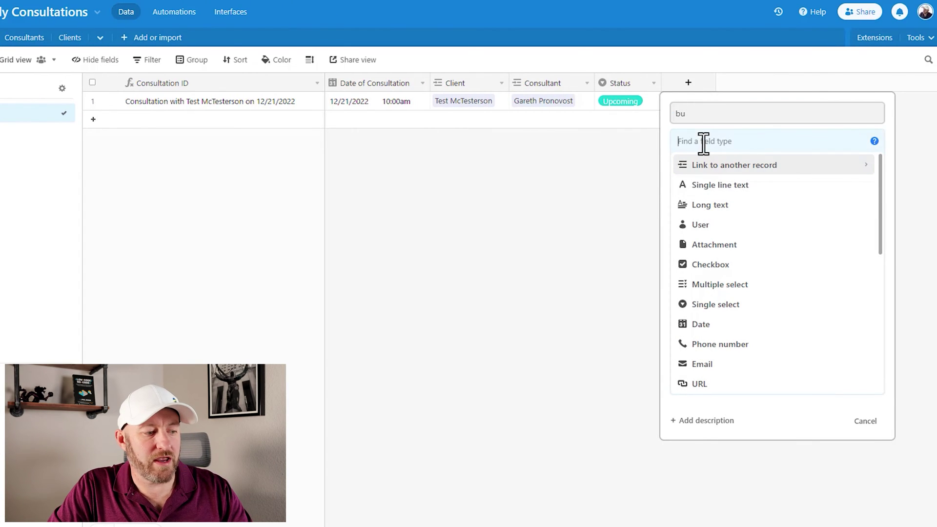
{"action": "type", "text": "butt"}
{"action": "left_click", "coordinate": [709, 168]}
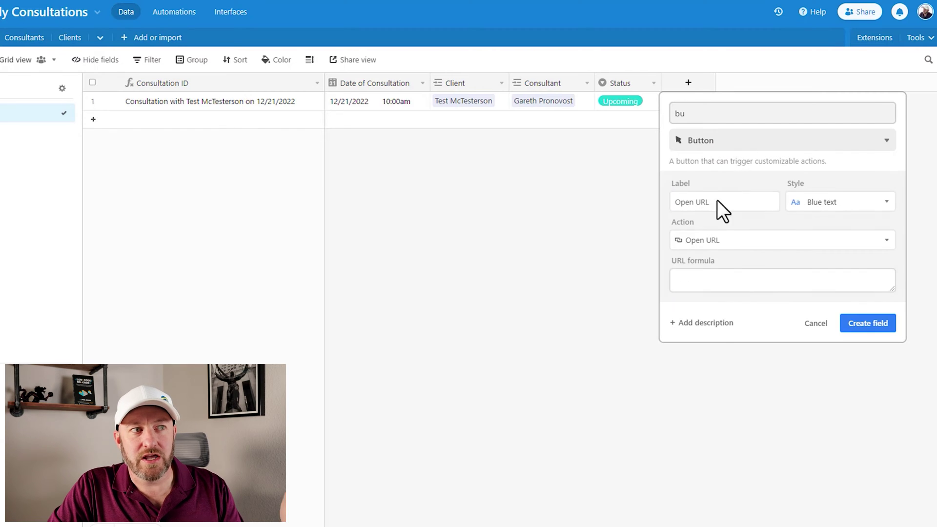
{"action": "left_click", "coordinate": [731, 244]}
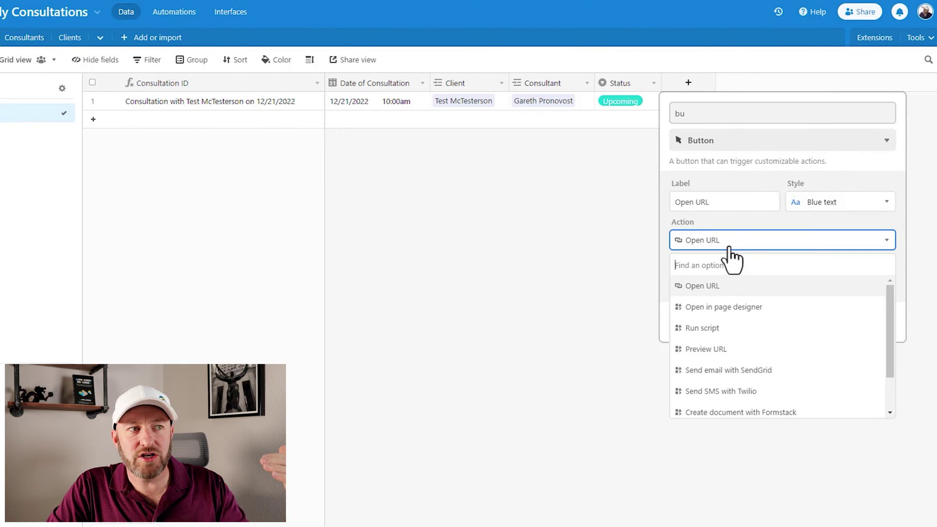
{"action": "scroll", "coordinate": [732, 331], "scroll_direction": "down", "scroll_amount": 1}
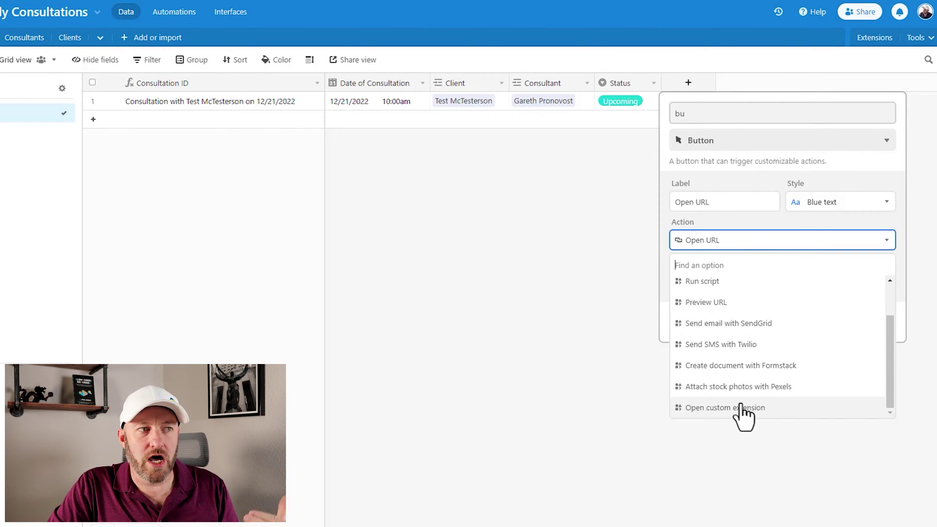
{"action": "scroll", "coordinate": [744, 414], "scroll_direction": "up", "scroll_amount": 1}
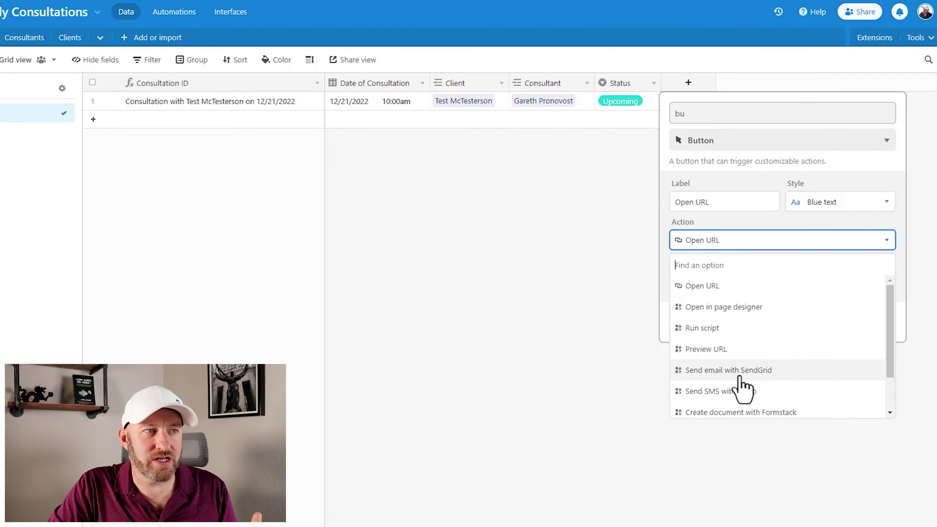
{"action": "scroll", "coordinate": [742, 419], "scroll_direction": "down", "scroll_amount": 2}
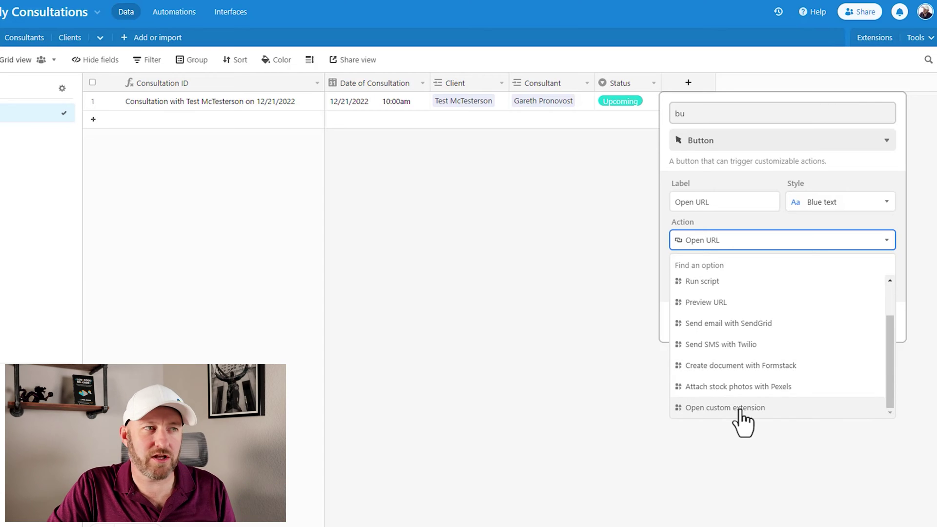
{"action": "left_click", "coordinate": [569, 260]}
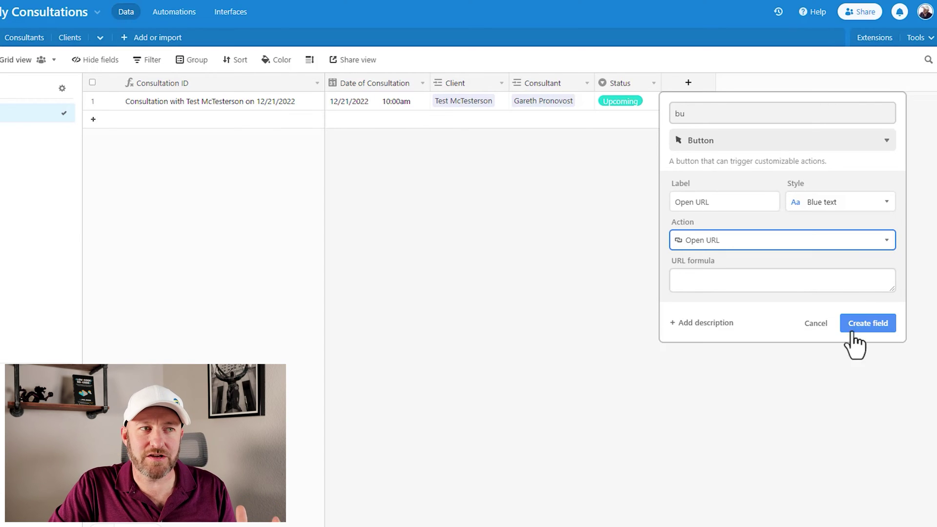
{"action": "left_click", "coordinate": [816, 324]}
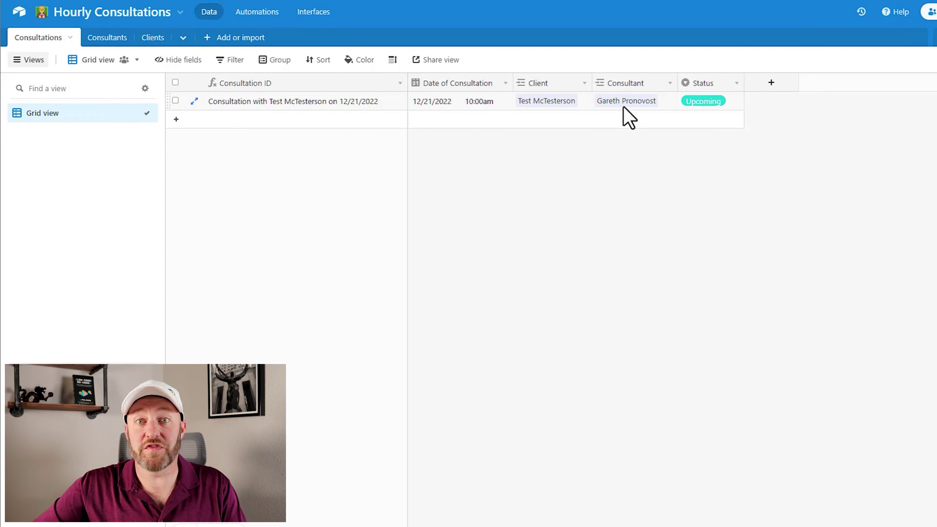
Step: Inspect the consultation's date and Status options, then switch to the Consultants table
{"action": "left_click", "coordinate": [424, 105]}
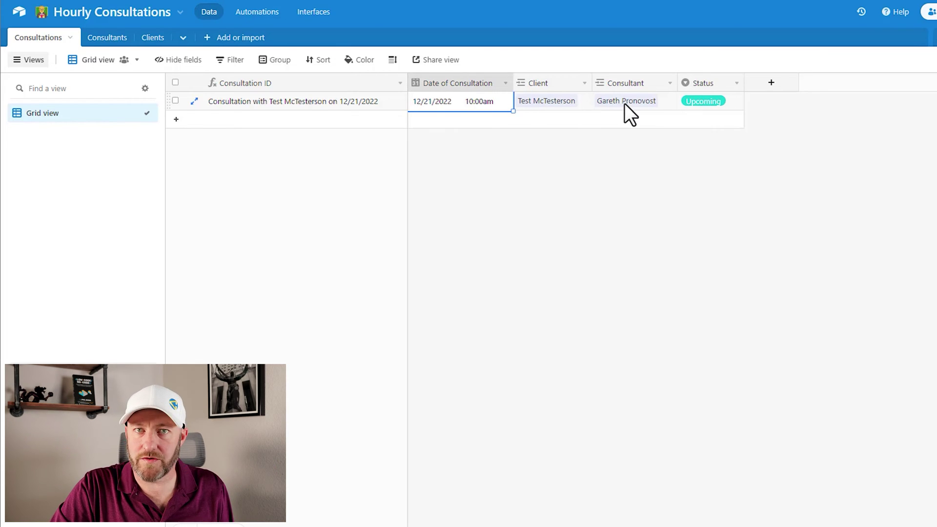
{"action": "double_click", "coordinate": [714, 104]}
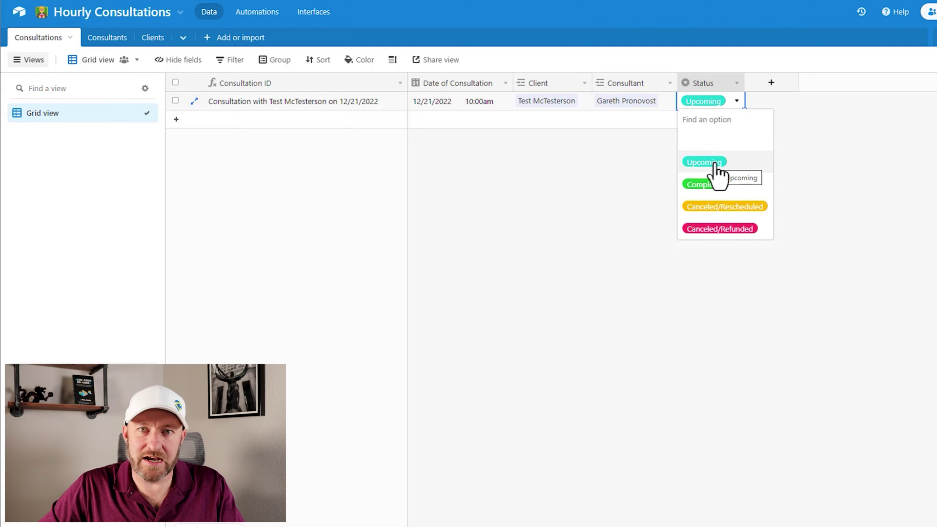
{"action": "left_click", "coordinate": [576, 184]}
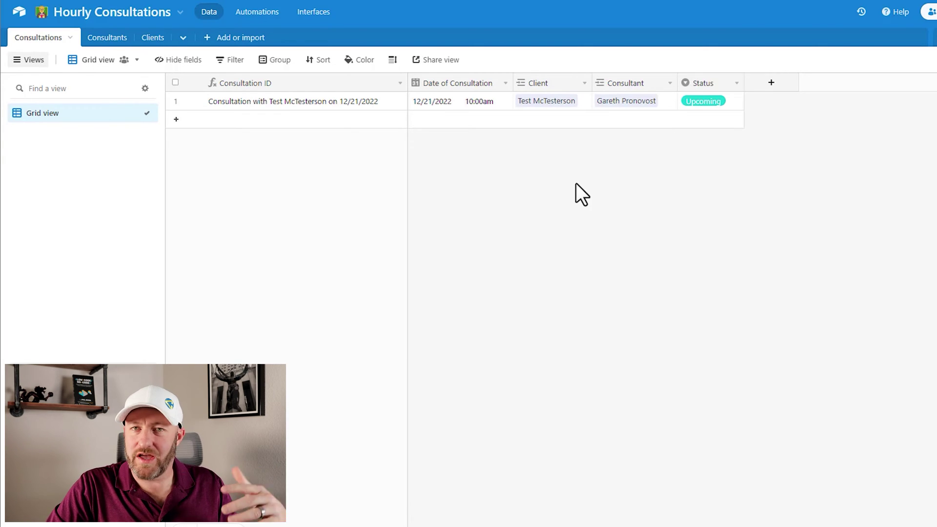
{"action": "left_click", "coordinate": [95, 41]}
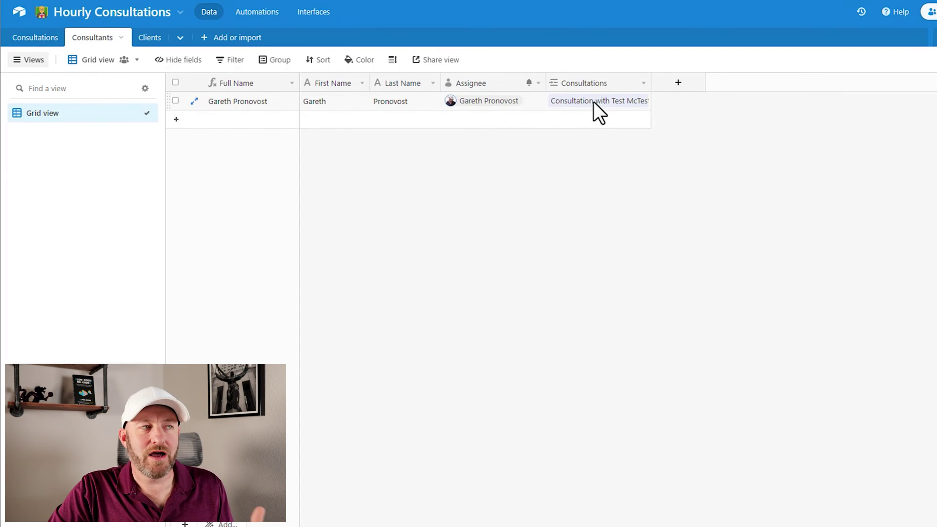
Step: Review the consultant's collaborator details and the client's email address in the Clients table
{"action": "left_click", "coordinate": [509, 105]}
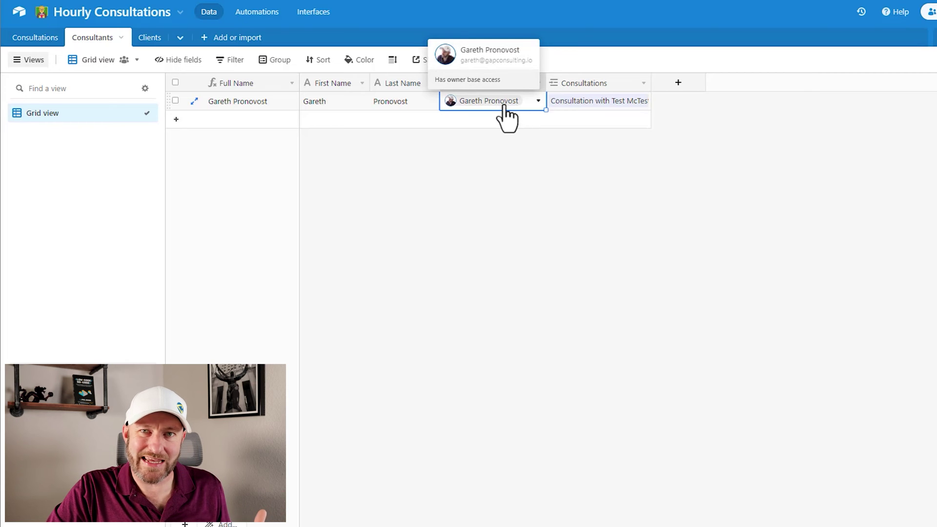
{"action": "mouse_move", "coordinate": [507, 113]}
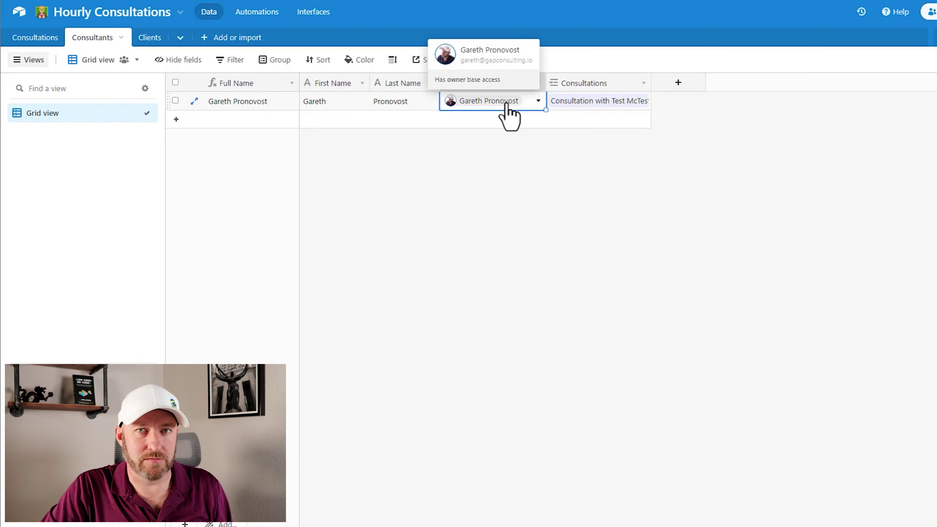
{"action": "left_click", "coordinate": [154, 43]}
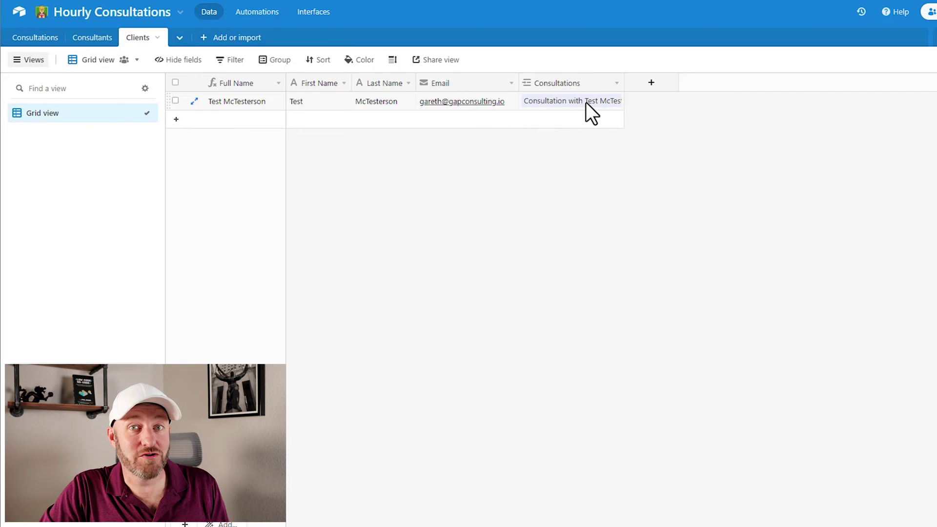
{"action": "left_click", "coordinate": [486, 101]}
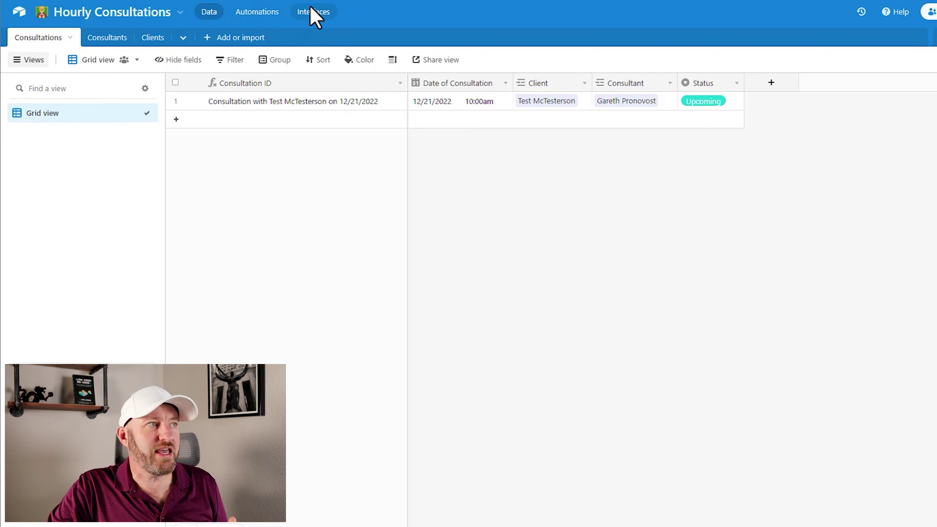
Step: Start a new interface named 'Interface' and keep the Record review layout
{"action": "left_click", "coordinate": [311, 20]}
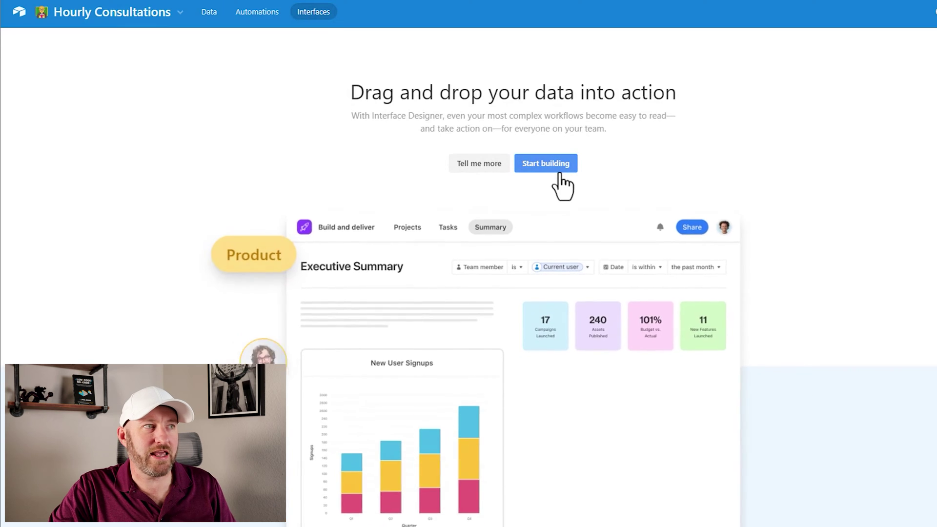
{"action": "left_click", "coordinate": [553, 170]}
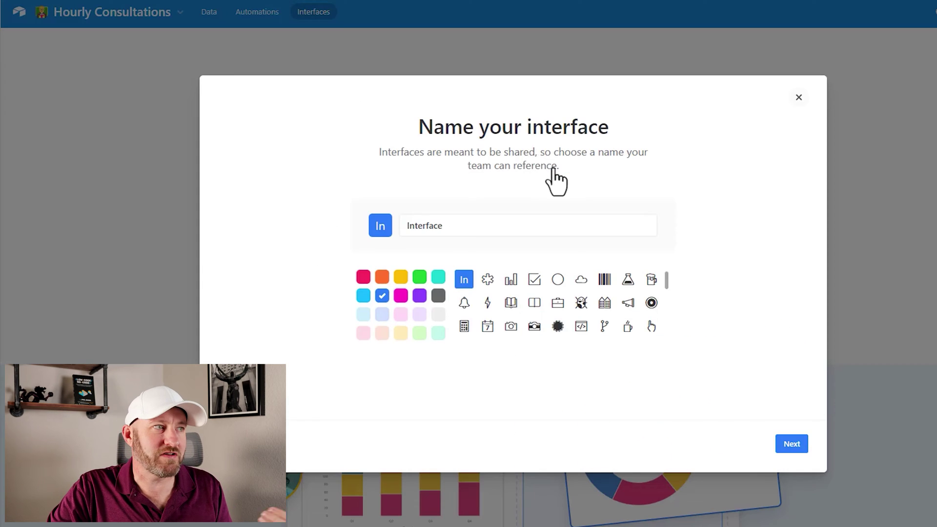
{"action": "left_click", "coordinate": [531, 224]}
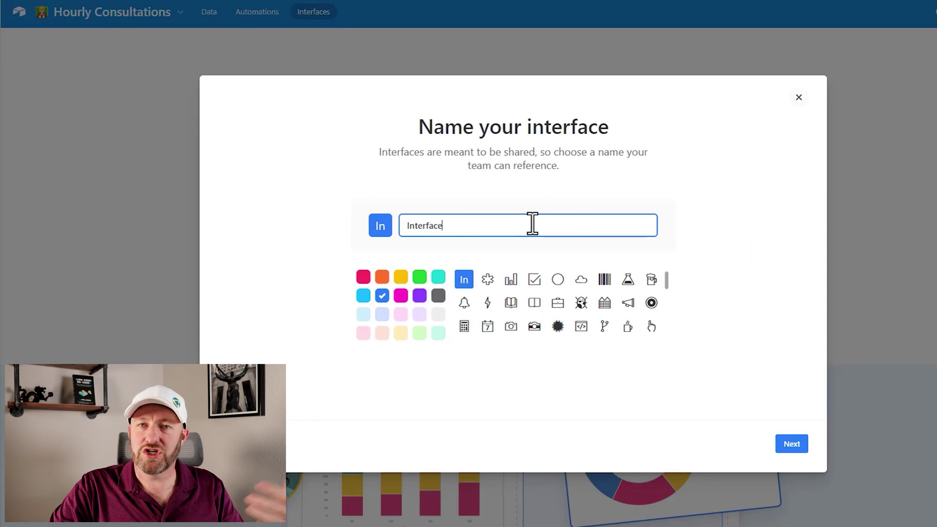
{"action": "left_click", "coordinate": [798, 446]}
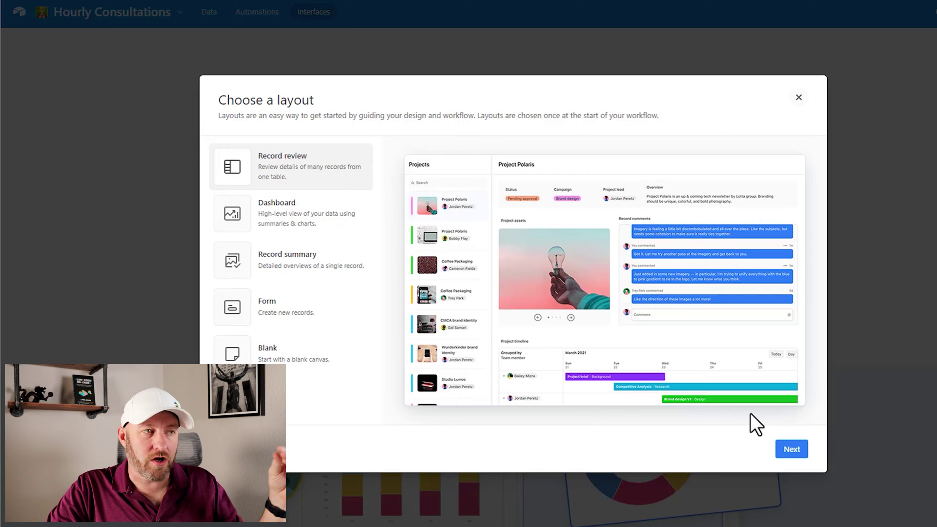
{"action": "left_click", "coordinate": [794, 456]}
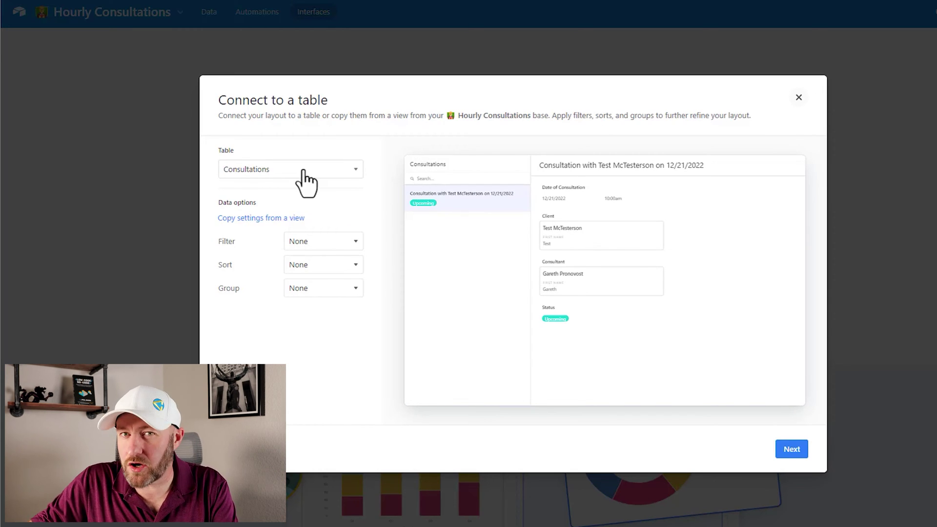
Step: Filter the interface's Consultations records to Status is Upcoming
{"action": "left_click", "coordinate": [323, 243]}
{"action": "left_click", "coordinate": [69, 309]}
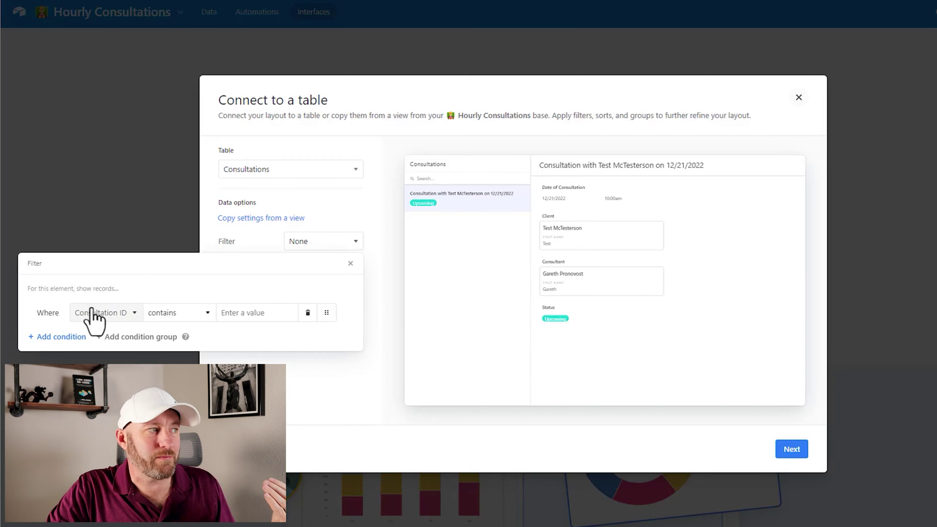
{"action": "left_click", "coordinate": [95, 313]}
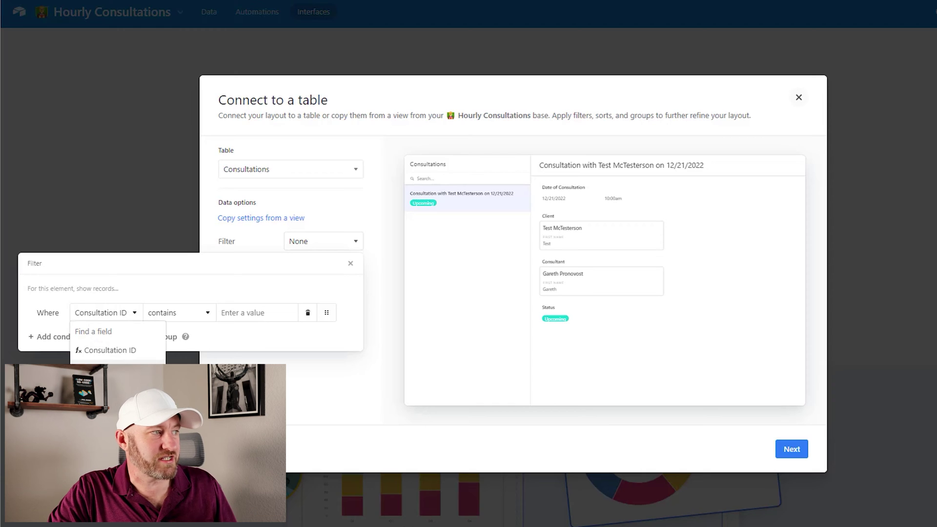
{"action": "left_click", "coordinate": [102, 391]}
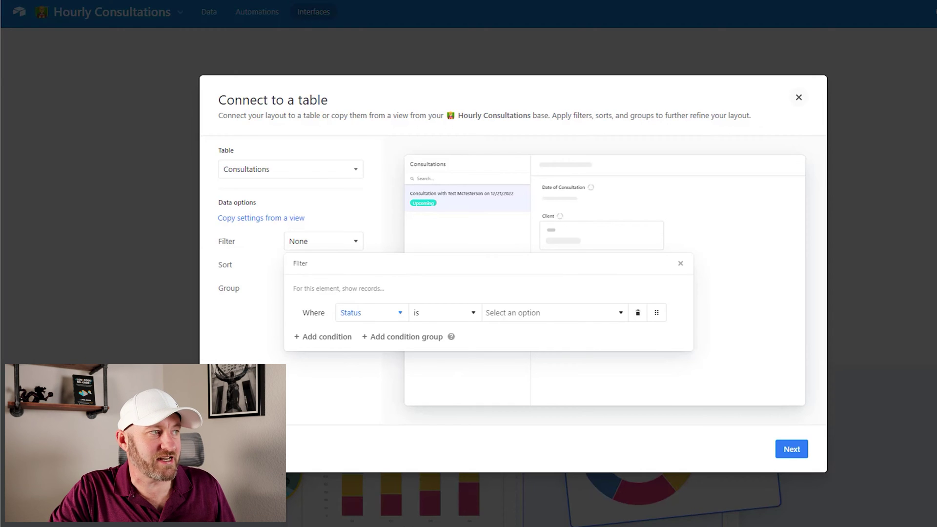
{"action": "left_click", "coordinate": [527, 313]}
{"action": "left_click", "coordinate": [531, 356]}
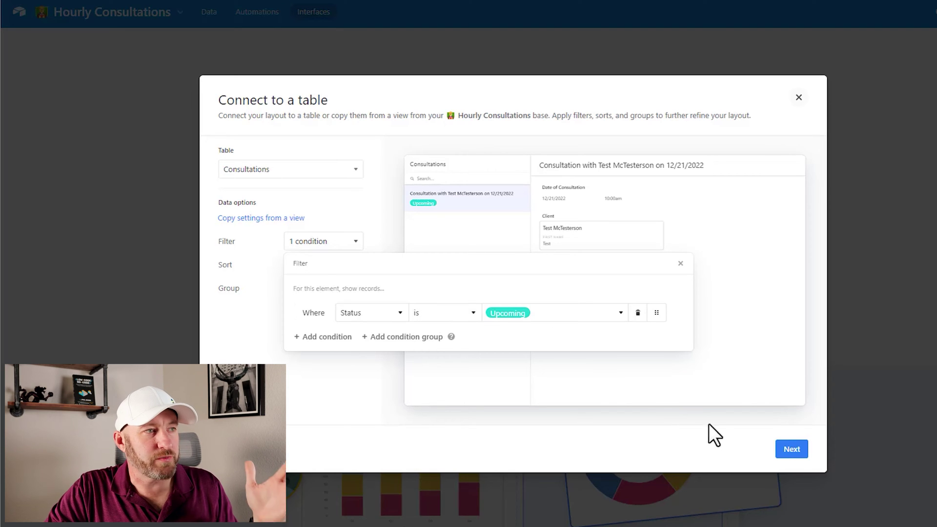
{"action": "left_click", "coordinate": [648, 369]}
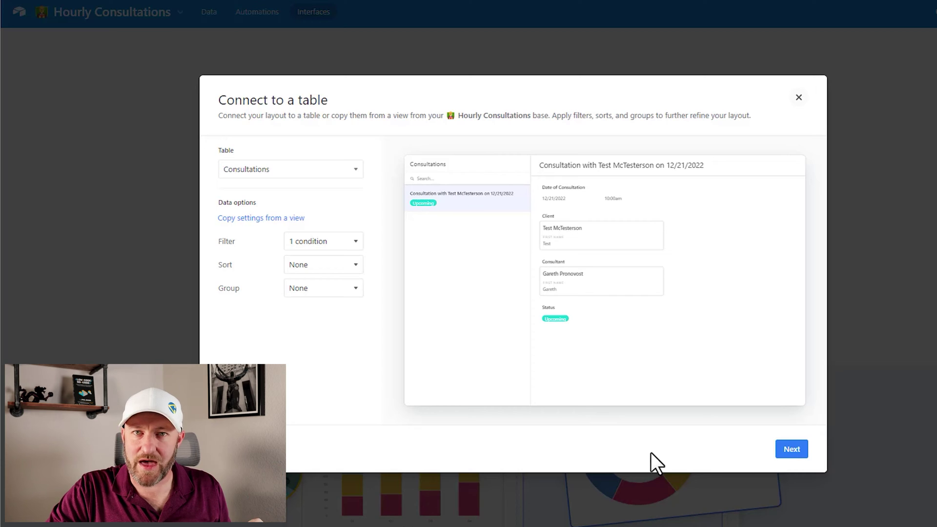
{"action": "left_click", "coordinate": [792, 449]}
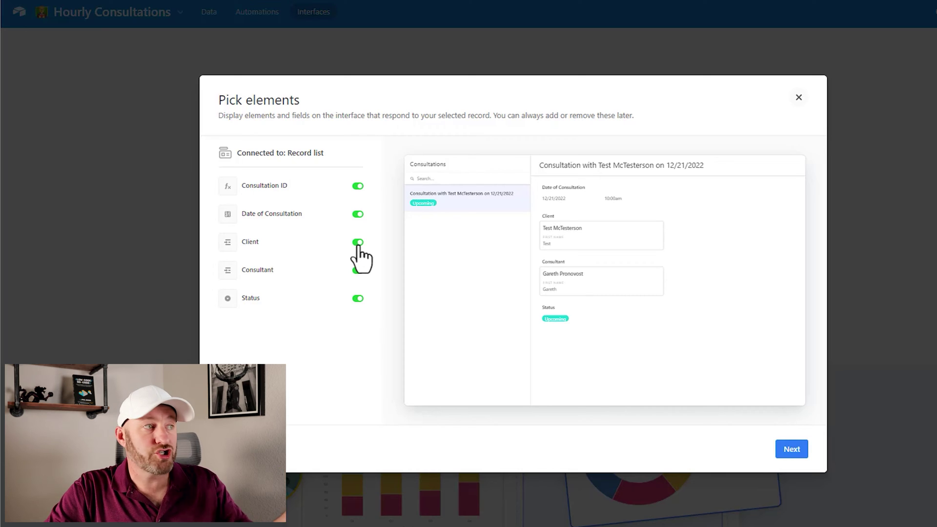
Step: Hide Status and Consultant from the record detail and finish the Untitled page
{"action": "left_click", "coordinate": [357, 298]}
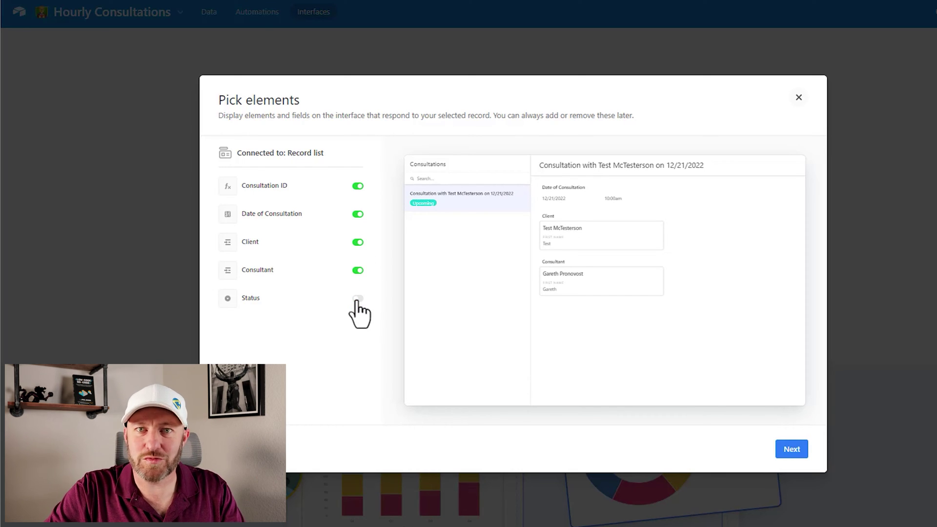
{"action": "left_click", "coordinate": [359, 271]}
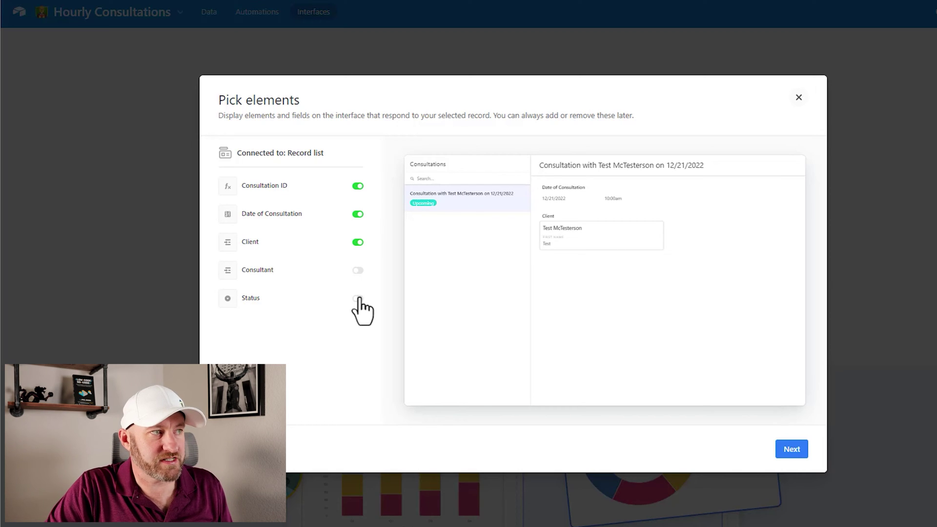
{"action": "left_click", "coordinate": [793, 451]}
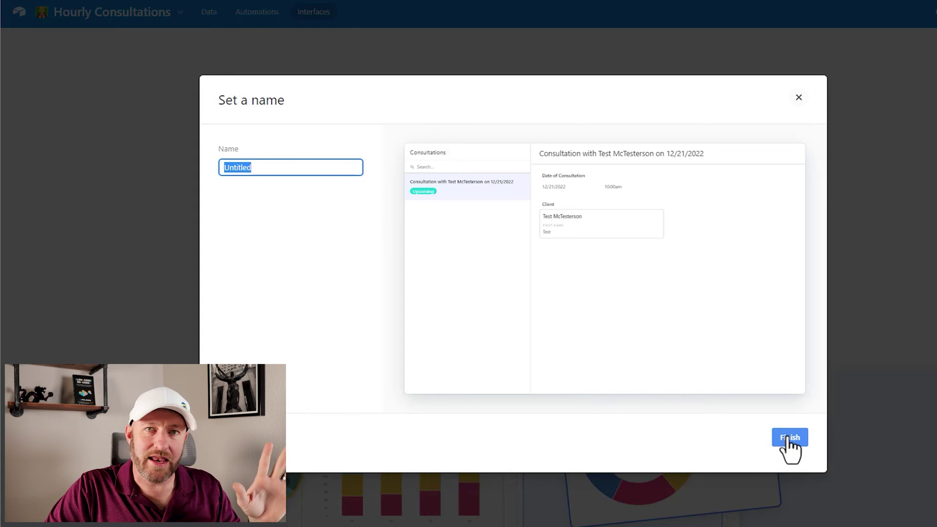
{"action": "left_click", "coordinate": [788, 437]}
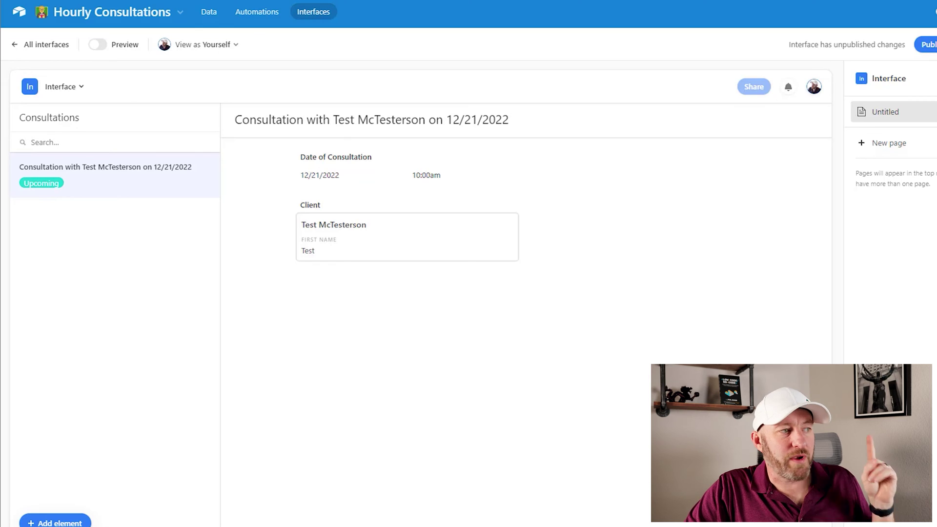
Step: Pick a Button element from the All elements list
{"action": "left_click", "coordinate": [55, 522]}
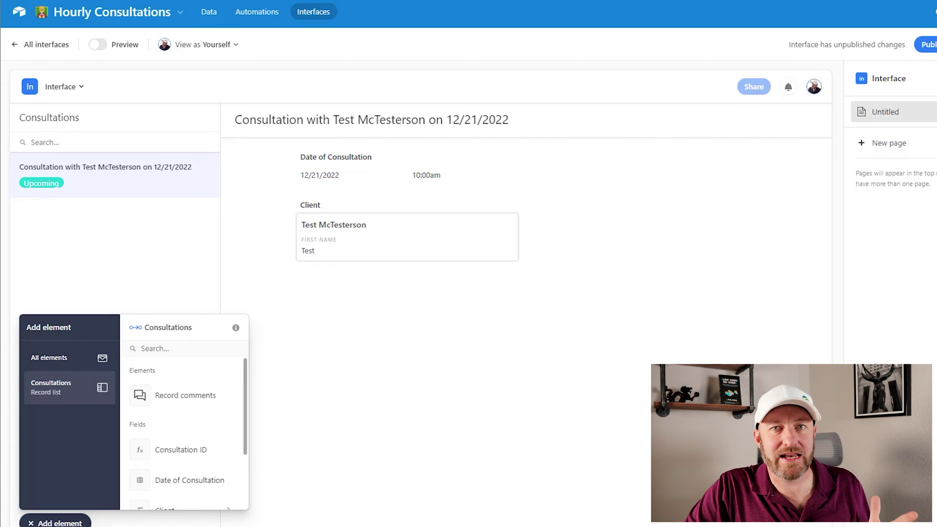
{"action": "scroll", "coordinate": [186, 419], "scroll_direction": "down", "scroll_amount": 2}
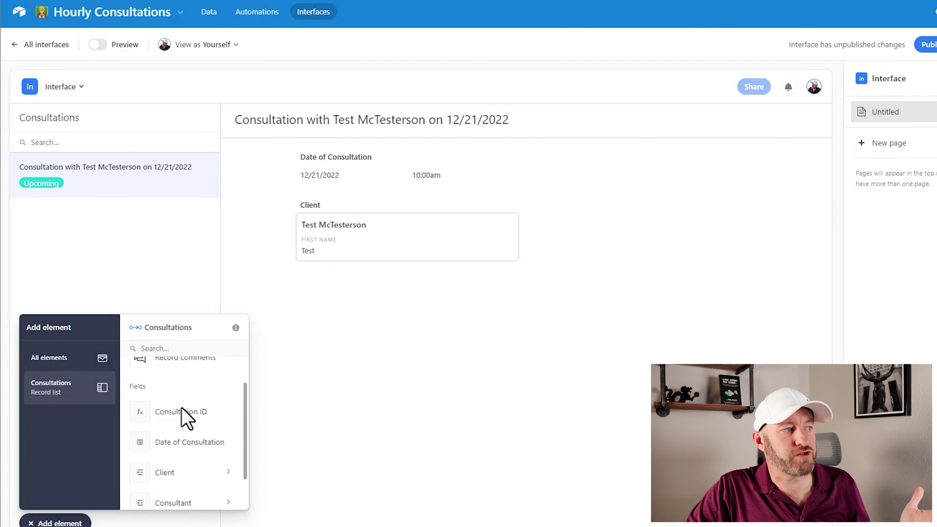
{"action": "scroll", "coordinate": [182, 410], "scroll_direction": "down", "scroll_amount": 1}
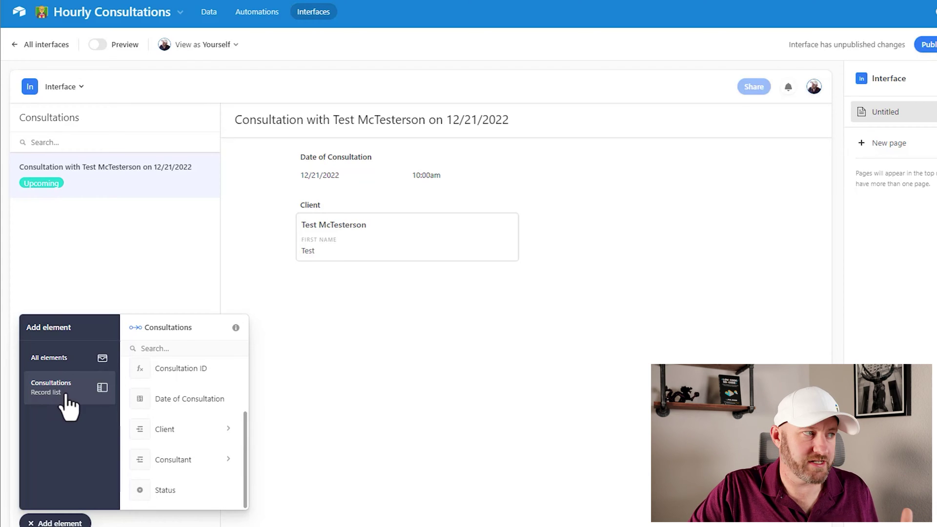
{"action": "scroll", "coordinate": [188, 410], "scroll_direction": "up", "scroll_amount": 2}
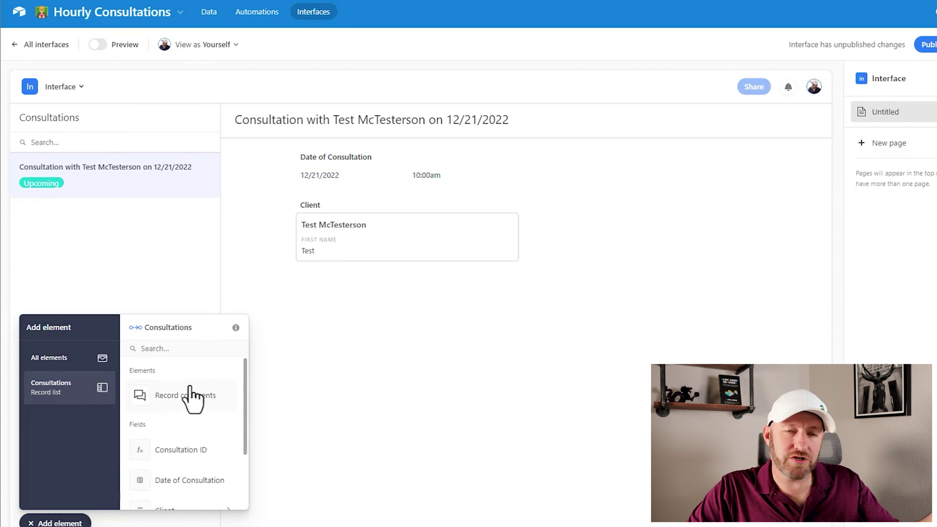
{"action": "scroll", "coordinate": [197, 425], "scroll_direction": "down", "scroll_amount": 3}
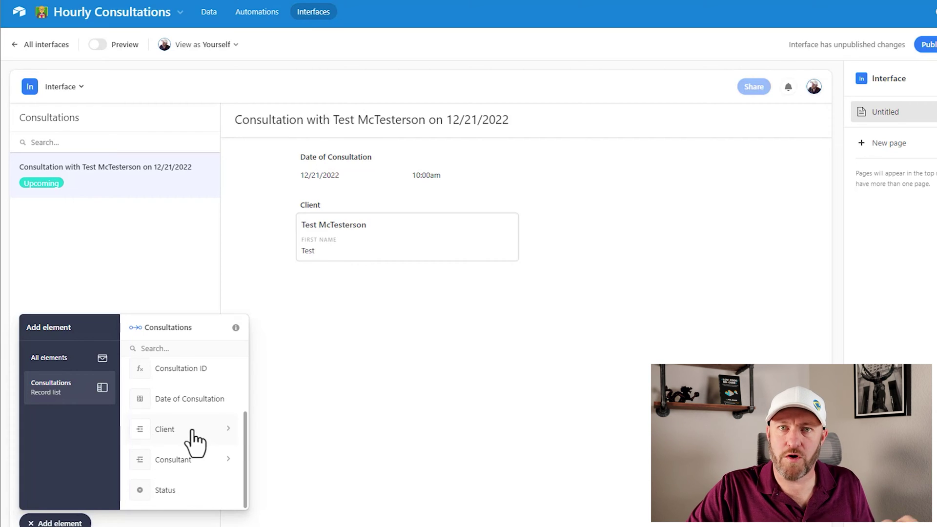
{"action": "left_click", "coordinate": [55, 366]}
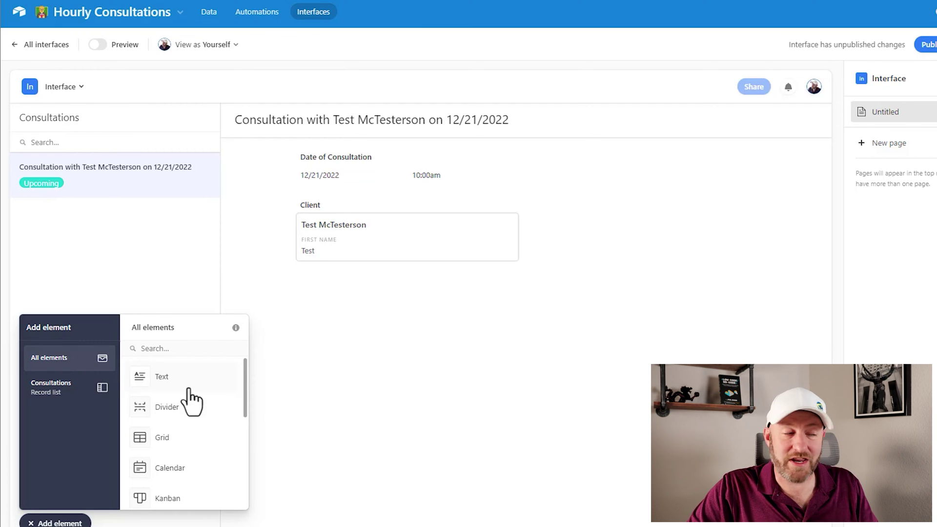
{"action": "scroll", "coordinate": [192, 401], "scroll_direction": "down", "scroll_amount": 4}
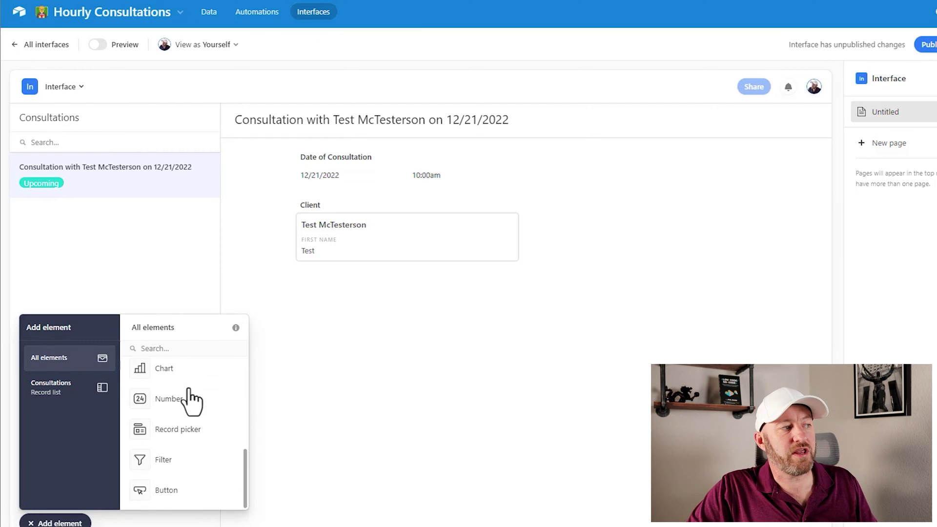
{"action": "left_click", "coordinate": [185, 496]}
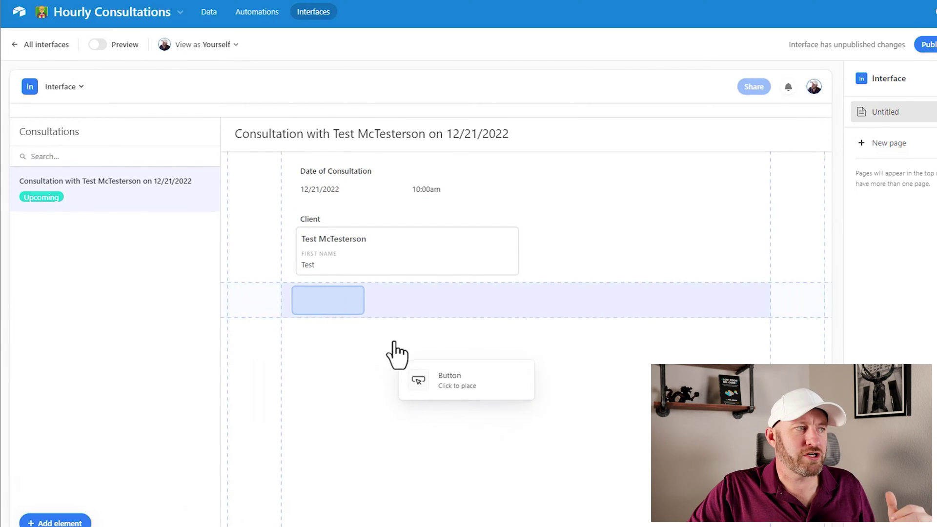
Step: Place a button below the Client card, widen it, and keep Consultations as its source
{"action": "left_click", "coordinate": [354, 295]}
{"action": "left_click_drag", "start_coordinate": [365, 288], "coordinate": [548, 284]}
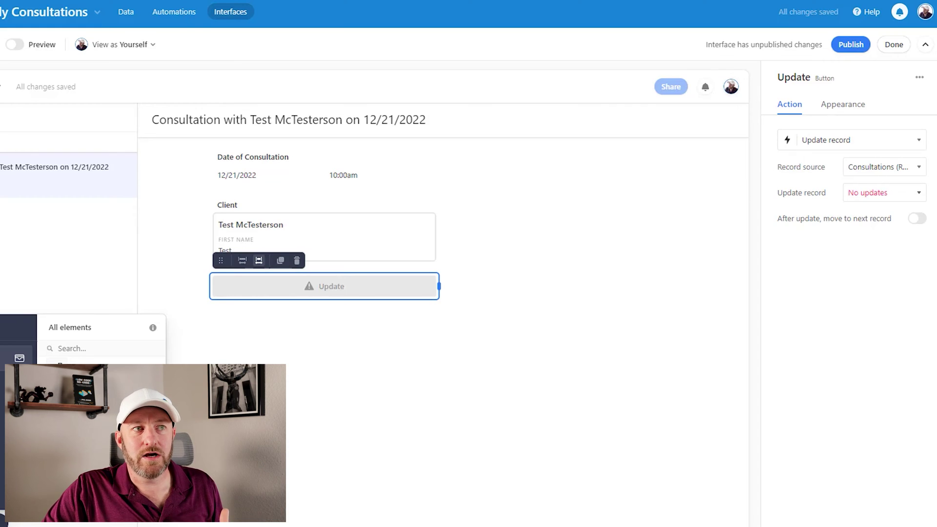
{"action": "left_click", "coordinate": [844, 155]}
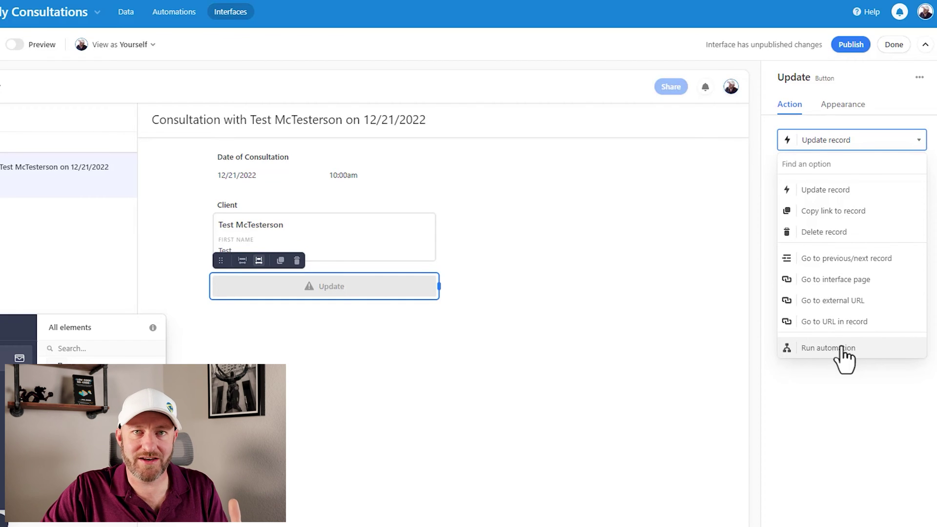
{"action": "left_click", "coordinate": [764, 215]}
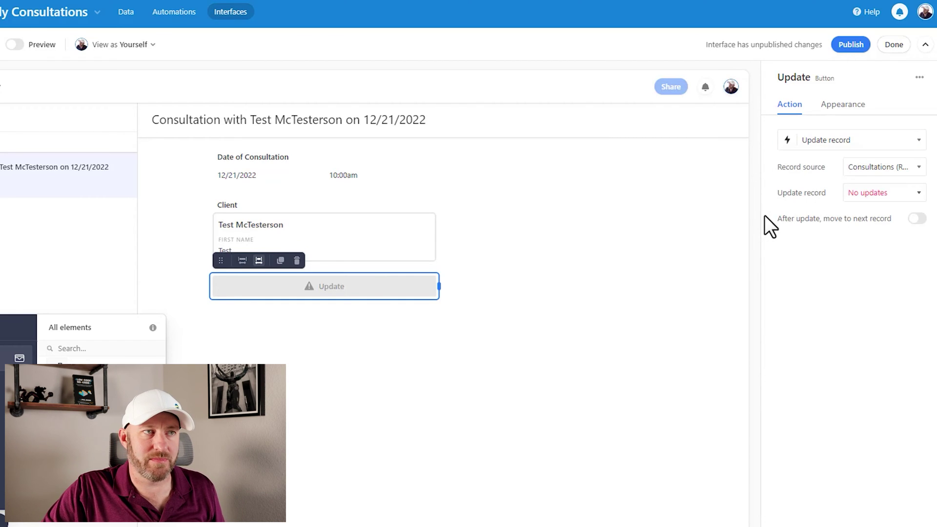
{"action": "left_click", "coordinate": [873, 183]}
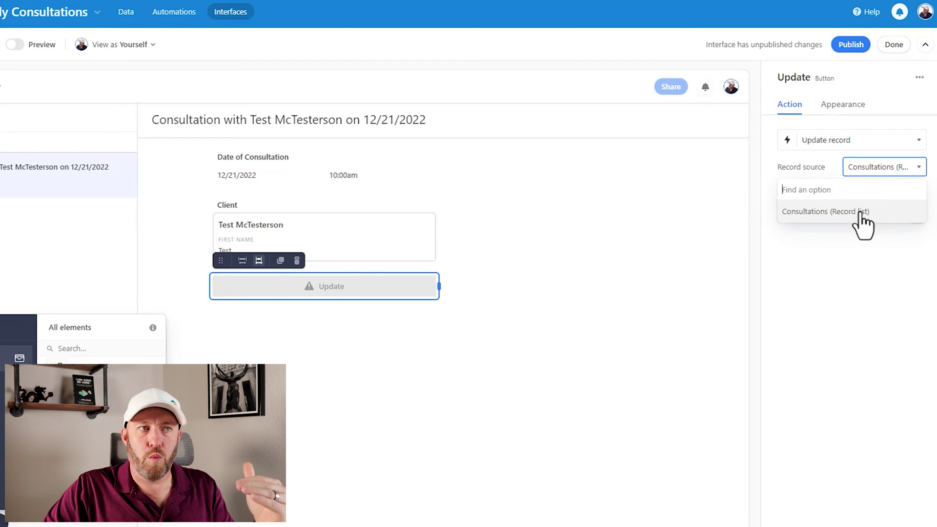
{"action": "left_click", "coordinate": [869, 298]}
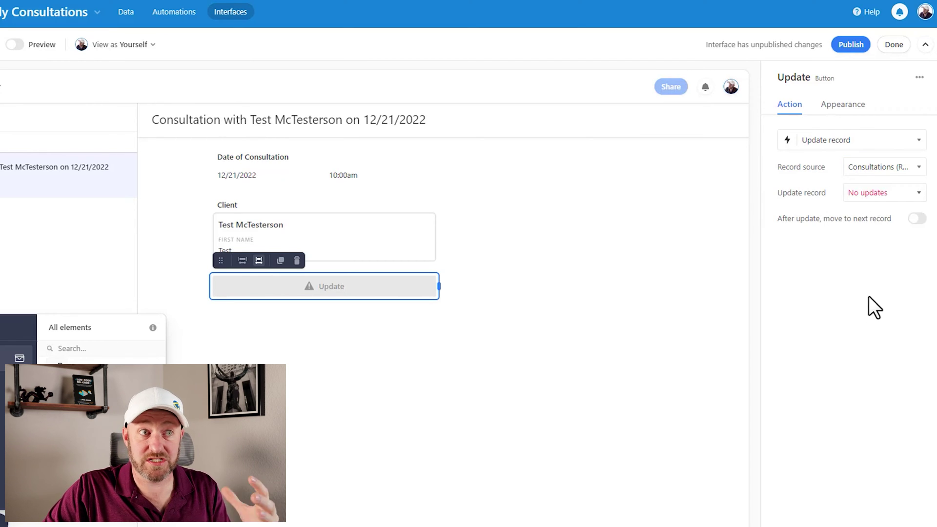
Step: Review the button's update fields and its colour and label options without changes
{"action": "left_click", "coordinate": [869, 213]}
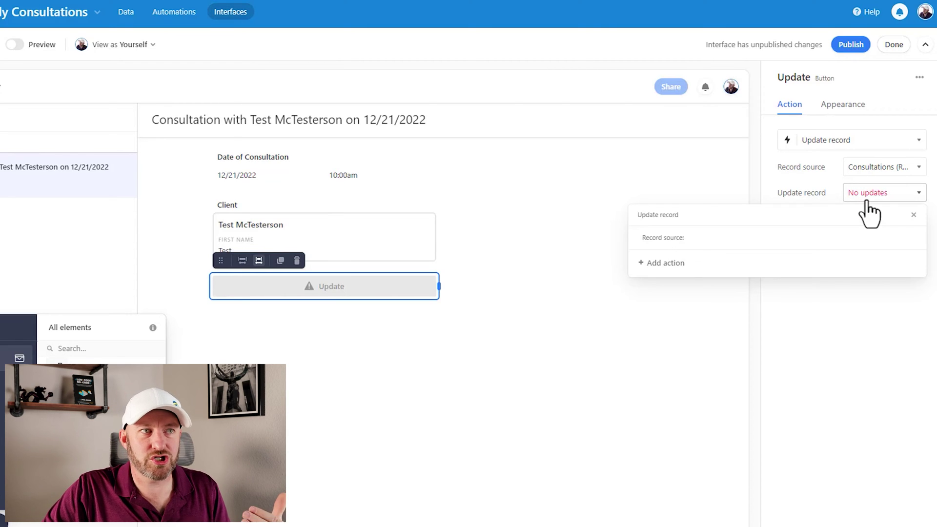
{"action": "left_click", "coordinate": [865, 198]}
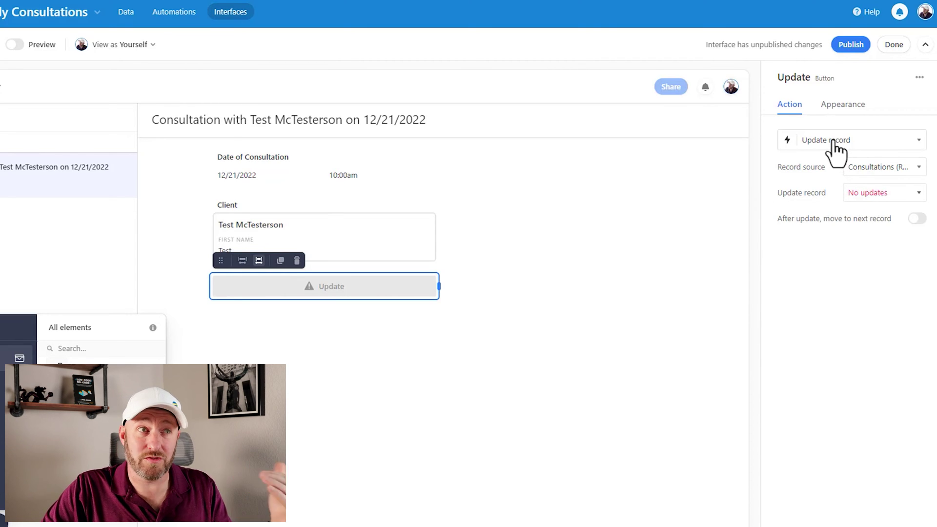
{"action": "left_click", "coordinate": [840, 107]}
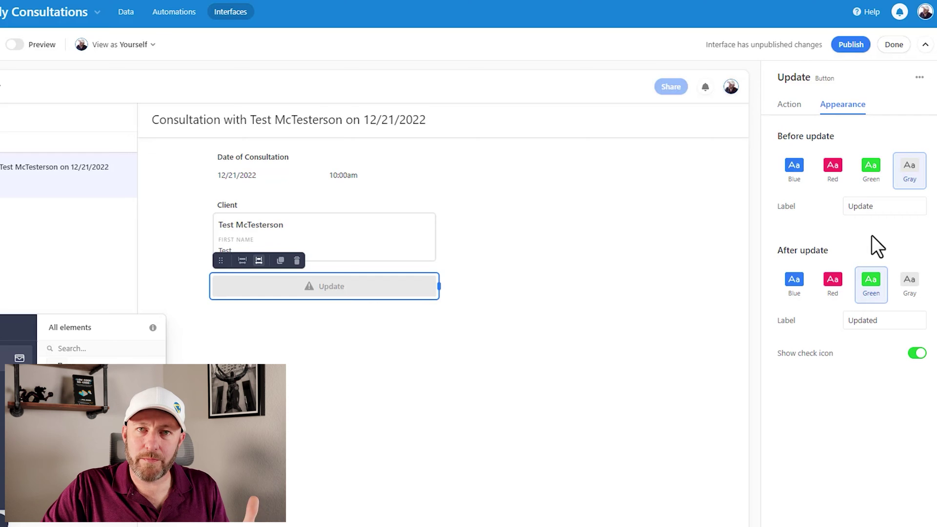
{"action": "left_click", "coordinate": [791, 106]}
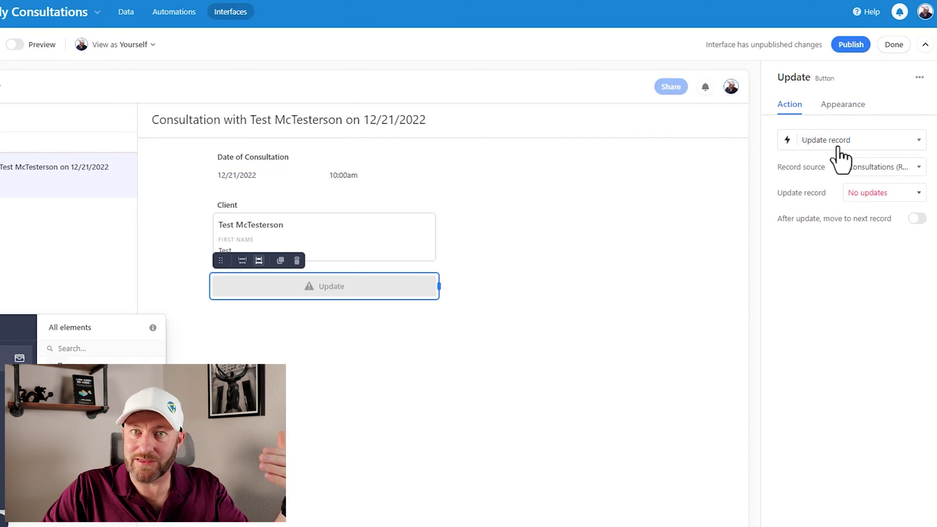
{"action": "left_click", "coordinate": [833, 109]}
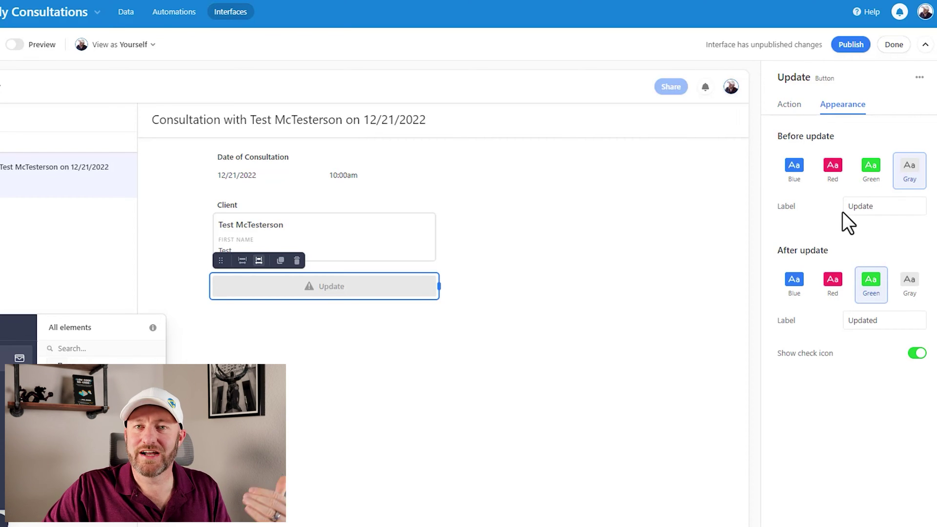
{"action": "left_click", "coordinate": [795, 107]}
Step: Make the button run an automation, colour it red, and label it 'Mark as Complete'
{"action": "left_click", "coordinate": [830, 140]}
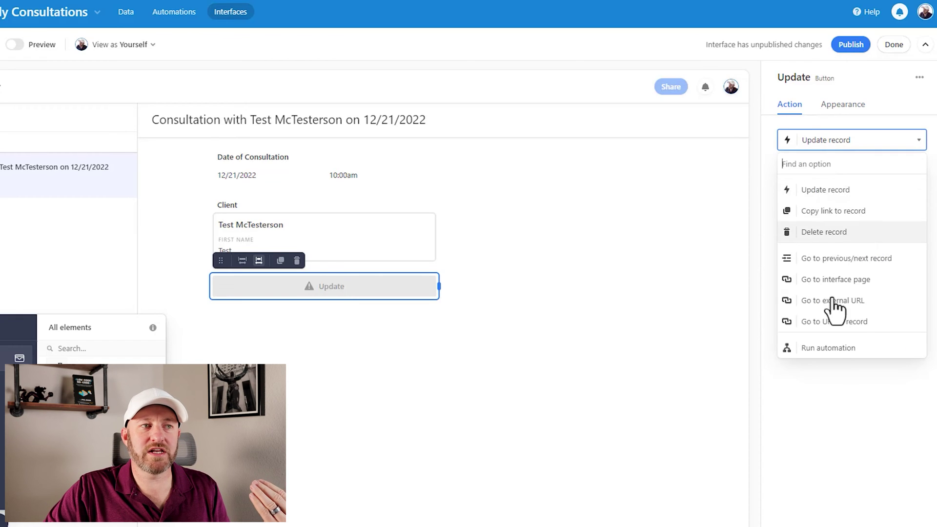
{"action": "left_click", "coordinate": [830, 351]}
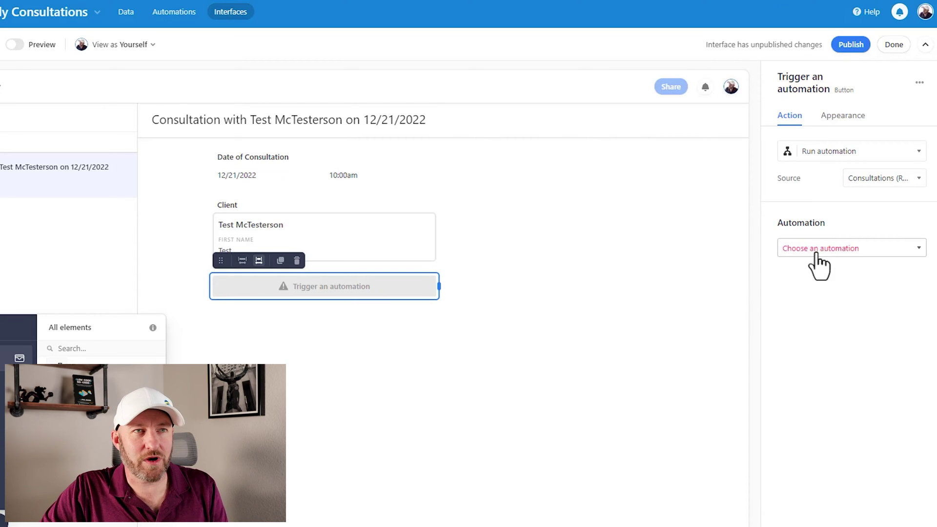
{"action": "left_click", "coordinate": [833, 118]}
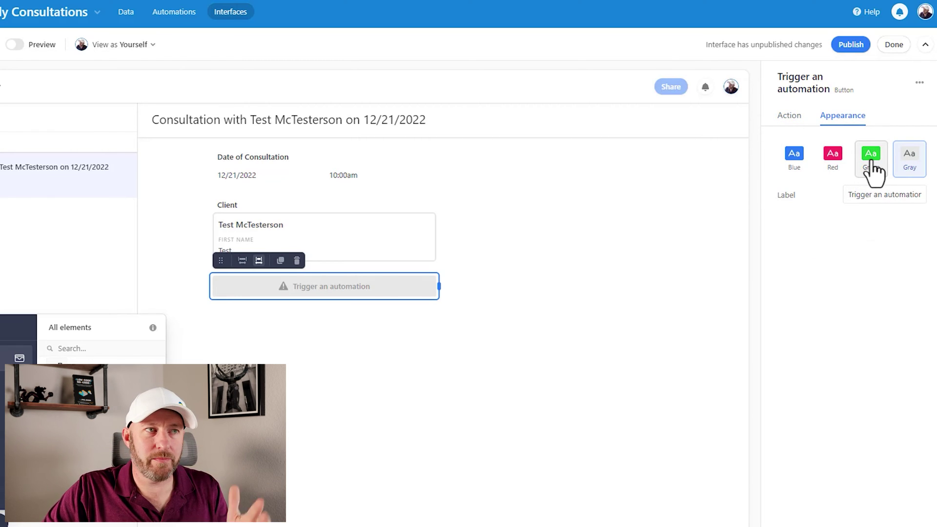
{"action": "left_click", "coordinate": [834, 159]}
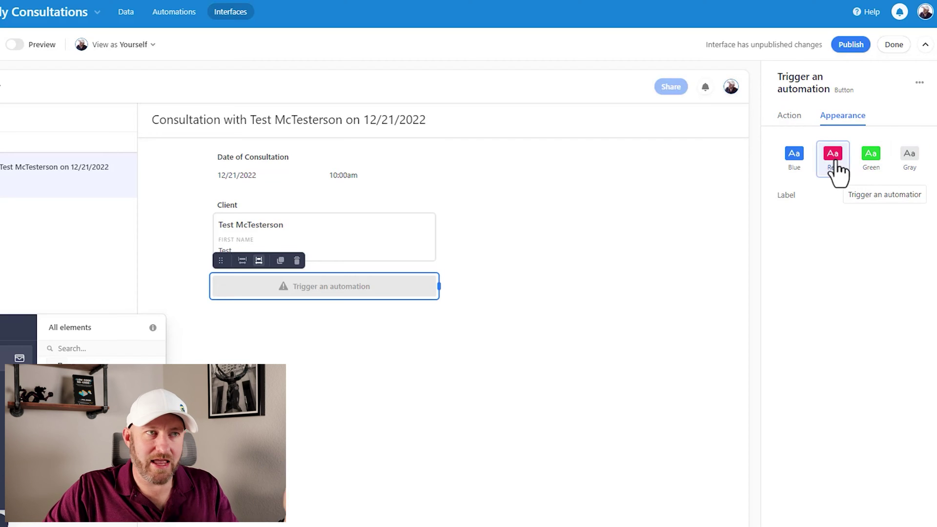
{"action": "triple_click", "coordinate": [893, 194]}
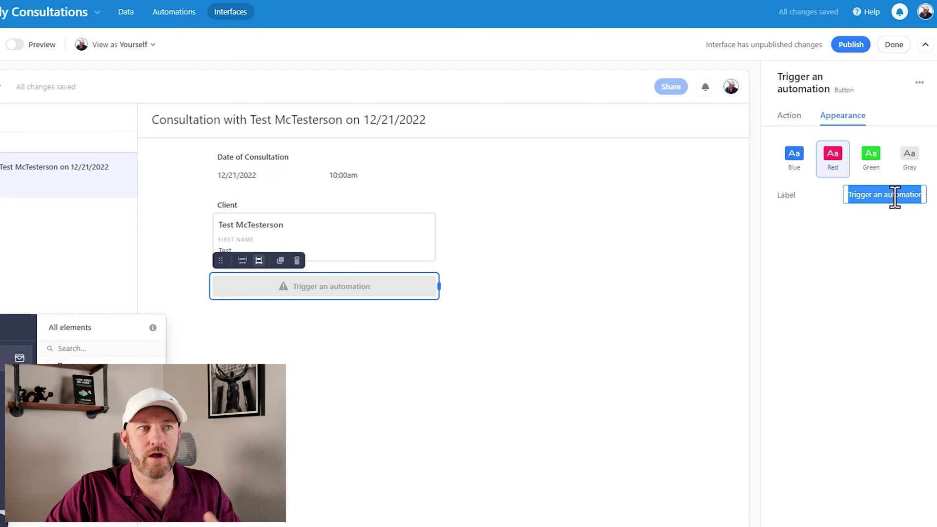
{"action": "type", "text": "M"}
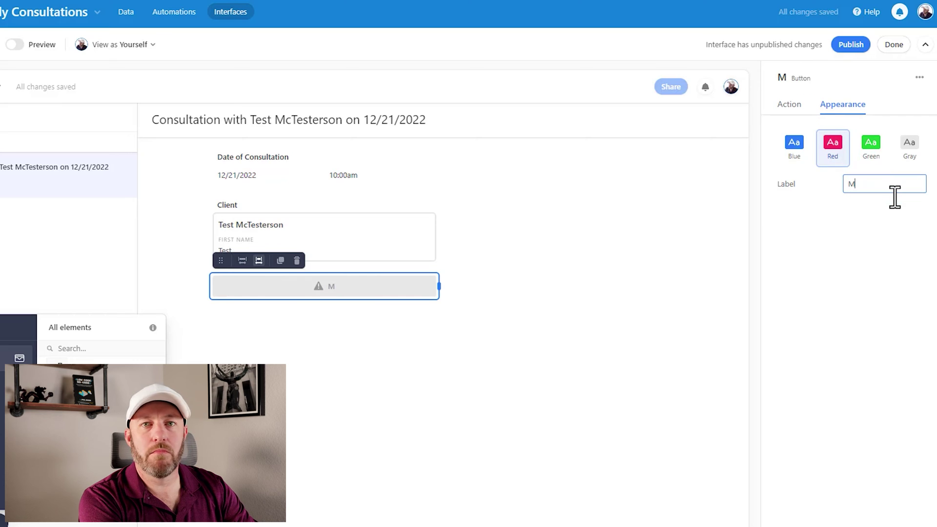
{"action": "type", "text": "ark as Complete"}
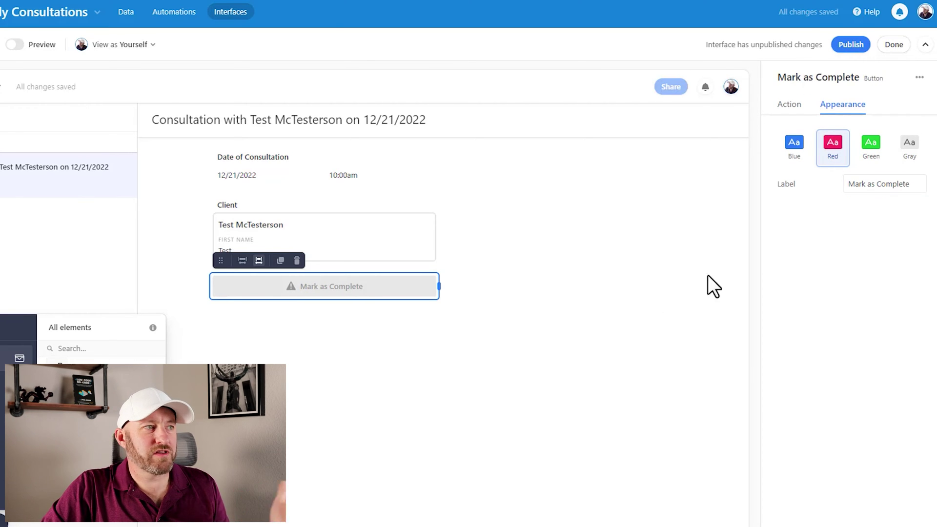
{"action": "left_click", "coordinate": [289, 286]}
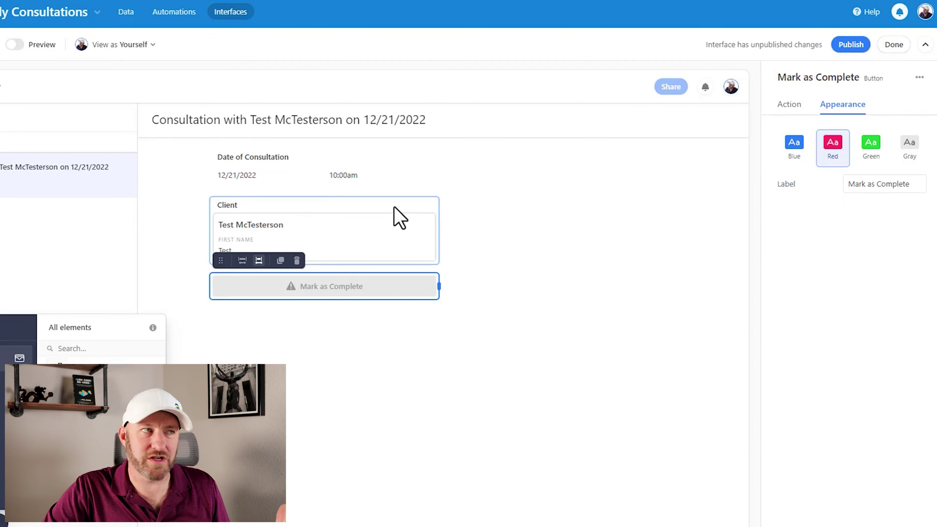
Step: Open Automations in a new window and create Automation 1 triggered by 'When a button is clicked'
{"action": "right_click", "coordinate": [171, 18]}
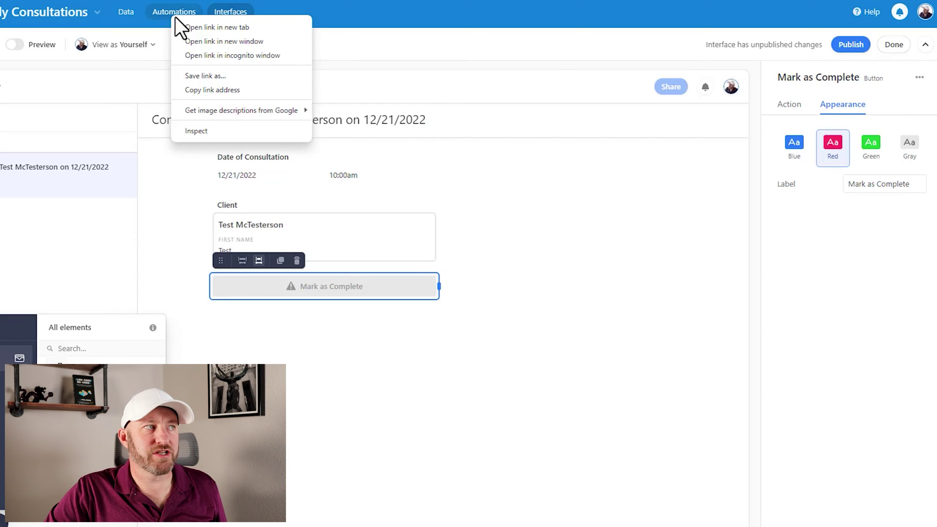
{"action": "left_click", "coordinate": [187, 41]}
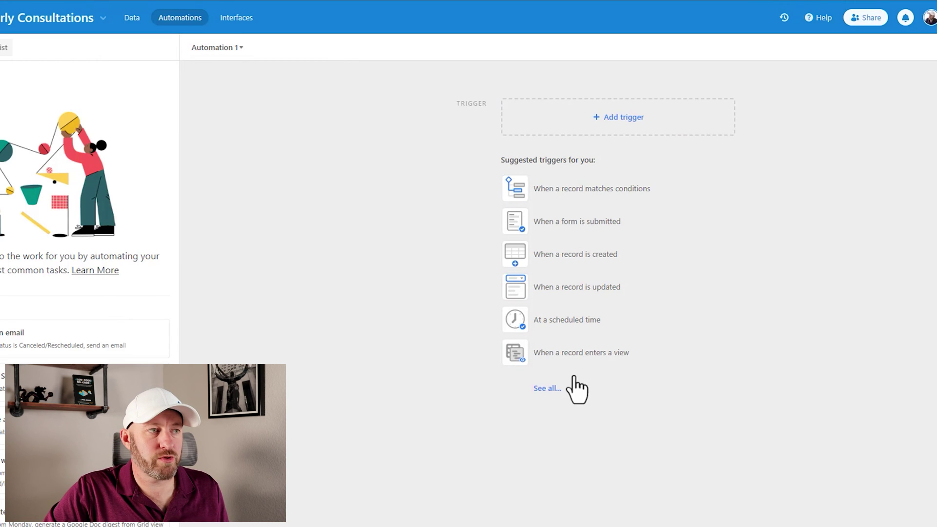
{"action": "left_click", "coordinate": [557, 388]}
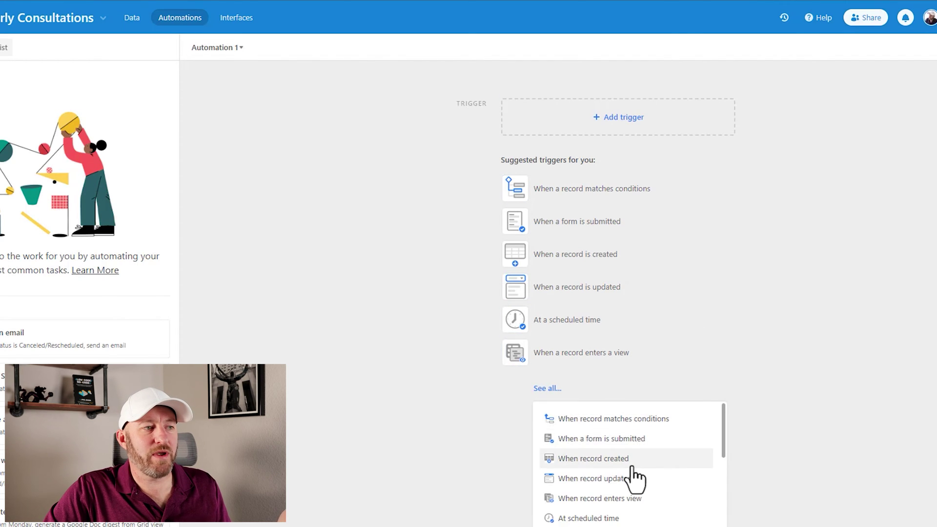
{"action": "scroll", "coordinate": [634, 479], "scroll_direction": "down", "scroll_amount": 4}
{"action": "scroll", "coordinate": [634, 477], "scroll_direction": "up", "scroll_amount": 2}
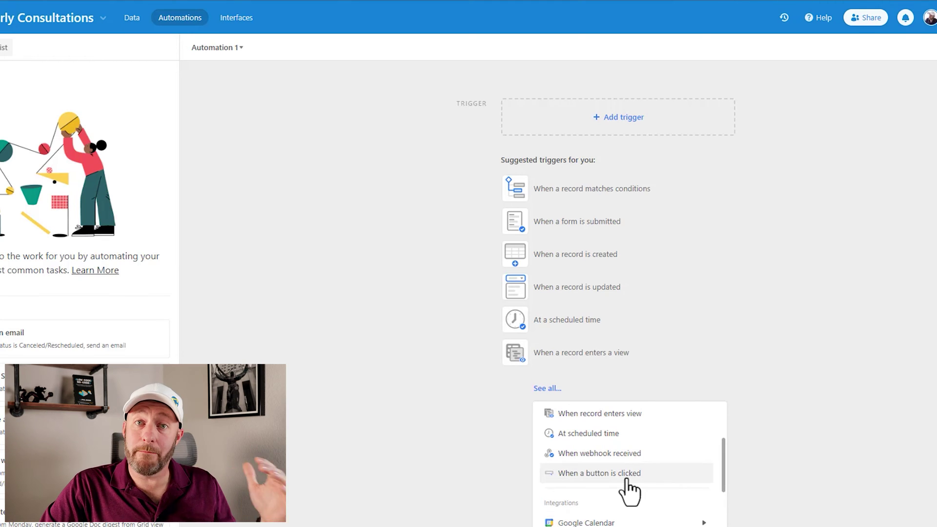
{"action": "left_click", "coordinate": [629, 479]}
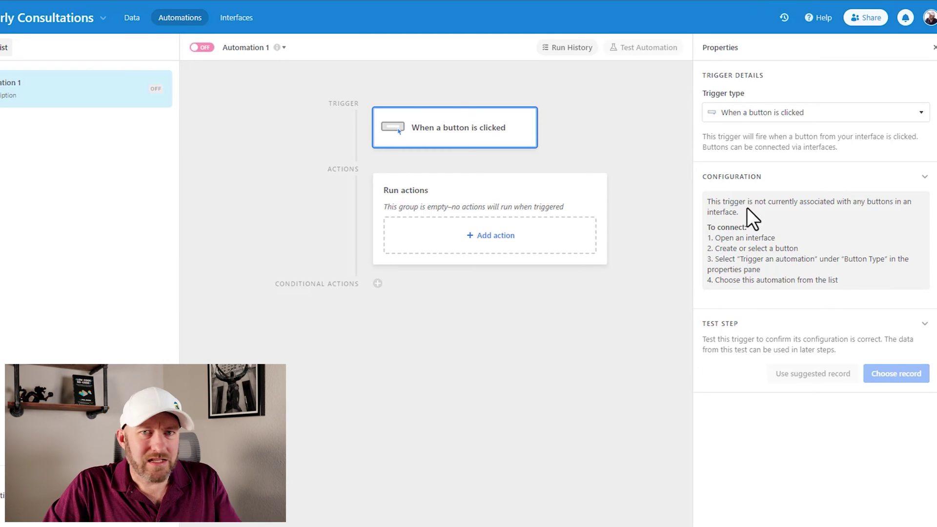
{"action": "left_click", "coordinate": [554, 246]}
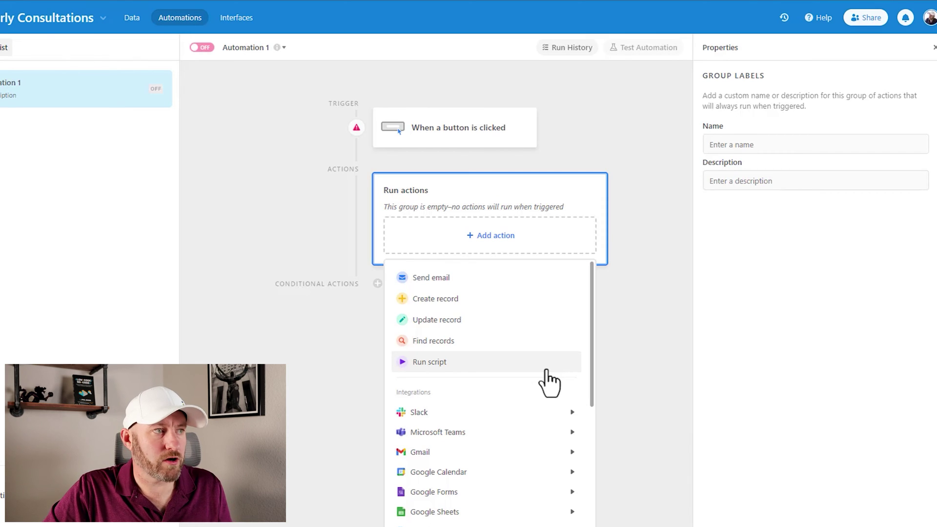
Step: Add an Update record action on the Consultations table, leaving Record ID empty
{"action": "left_click", "coordinate": [516, 326]}
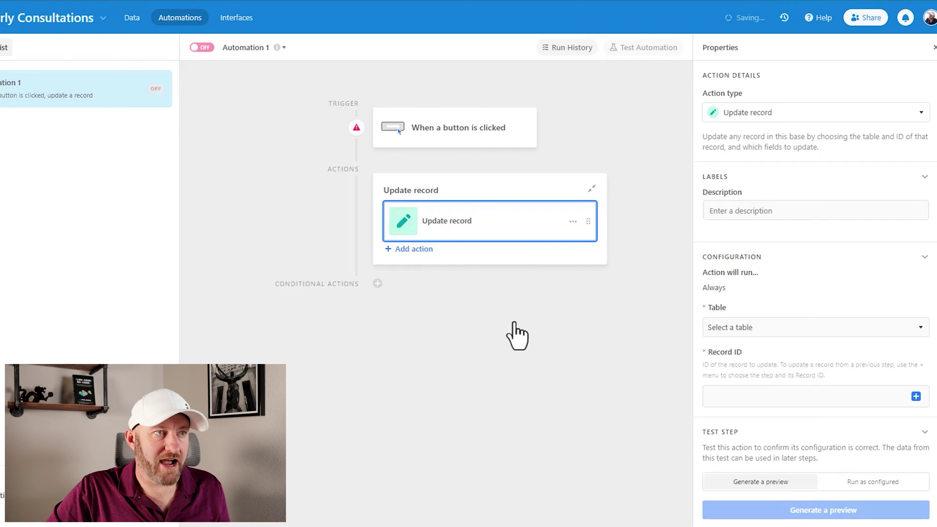
{"action": "left_click", "coordinate": [777, 334]}
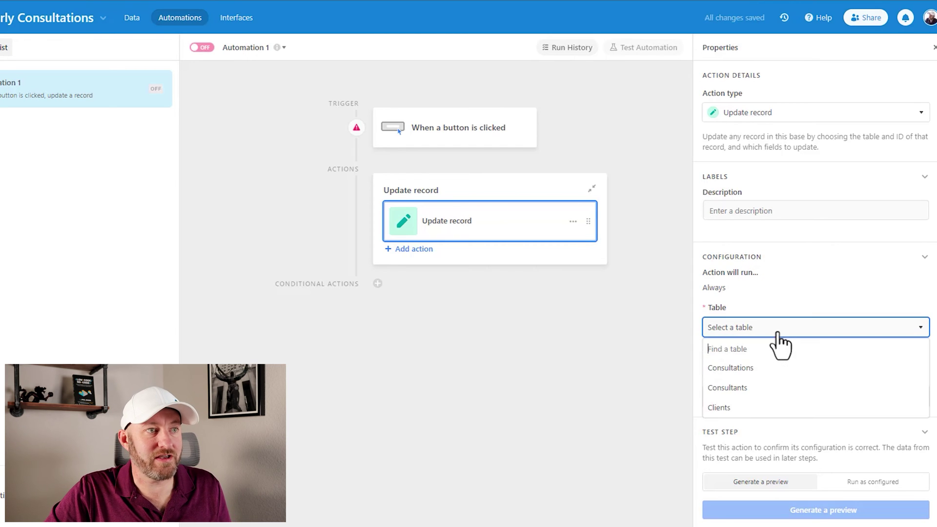
{"action": "left_click", "coordinate": [765, 372]}
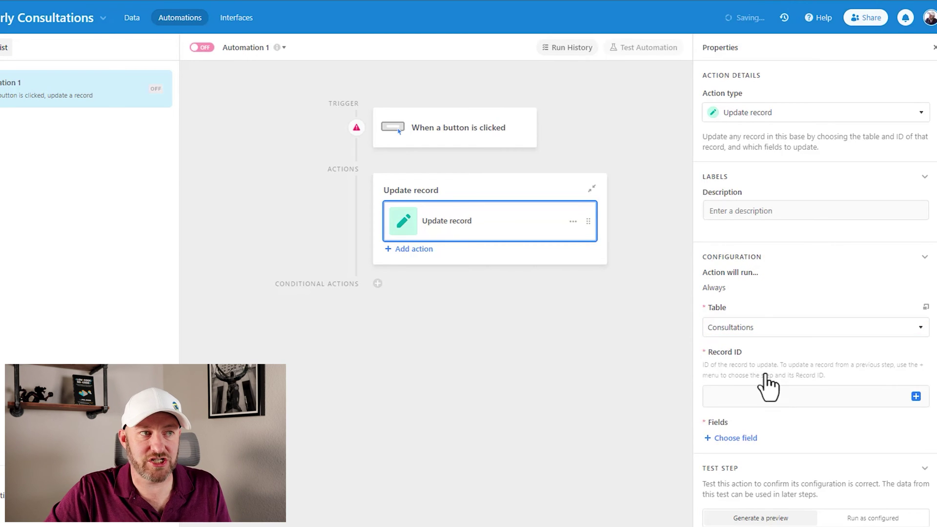
{"action": "left_click", "coordinate": [916, 396]}
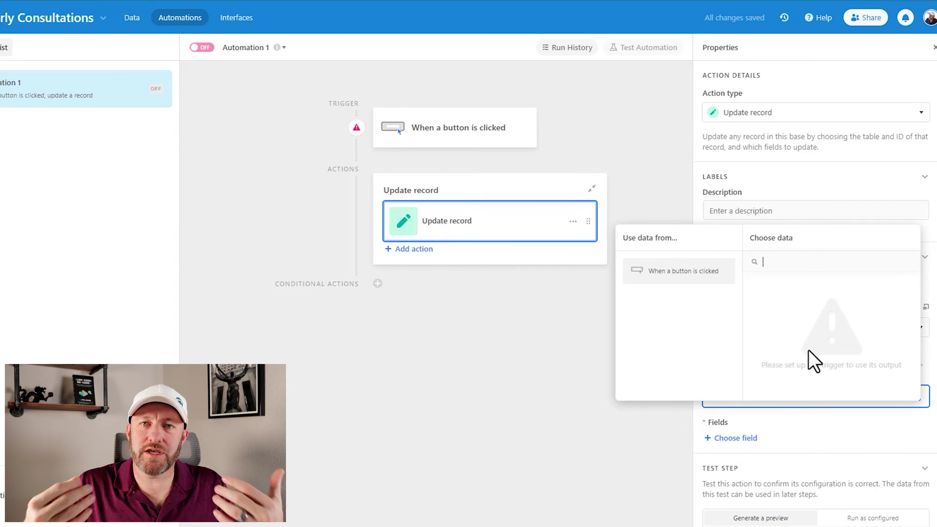
{"action": "left_click", "coordinate": [575, 326]}
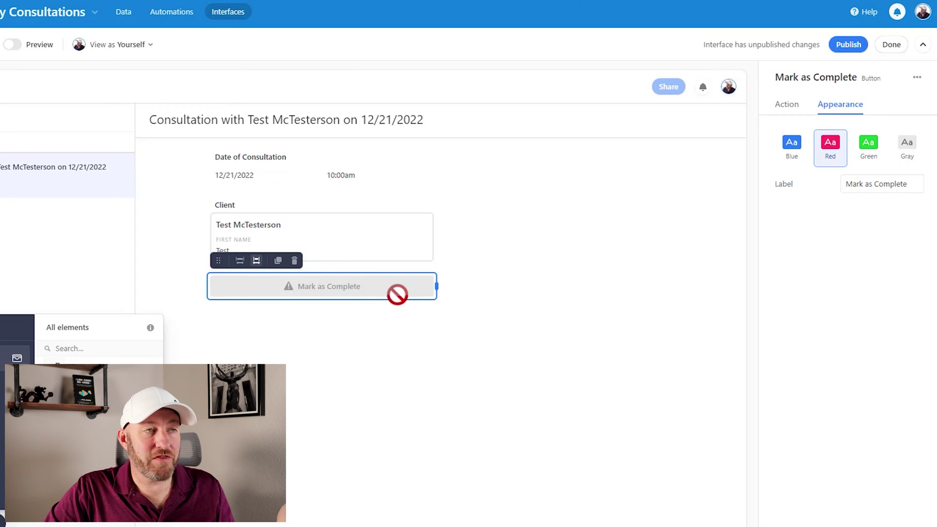
Step: Set the Mark as Complete button's action to run Automation 1, then return to that automation
{"action": "left_click", "coordinate": [787, 107]}
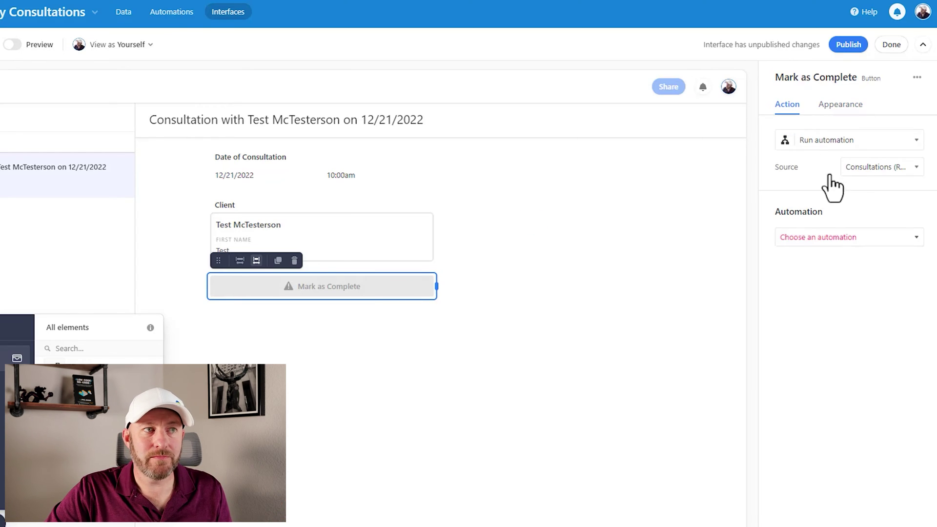
{"action": "left_click", "coordinate": [862, 248]}
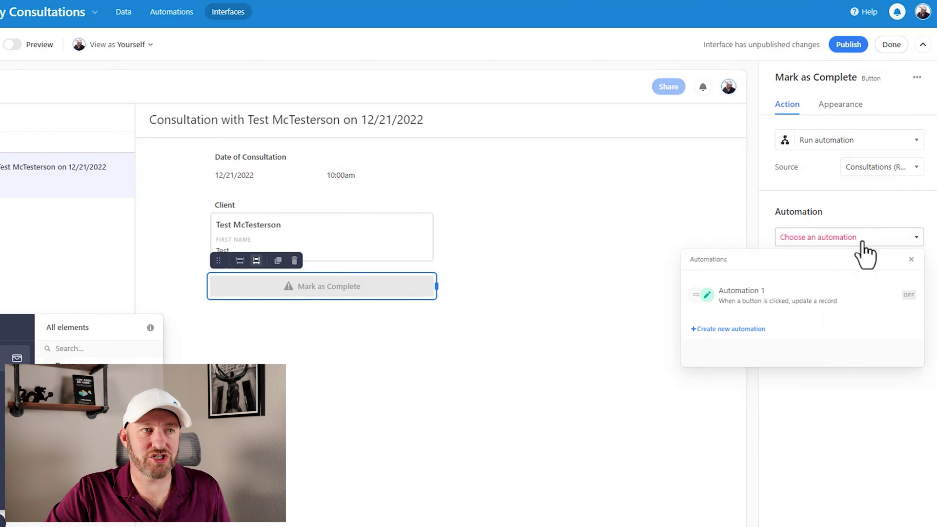
{"action": "left_click", "coordinate": [812, 306]}
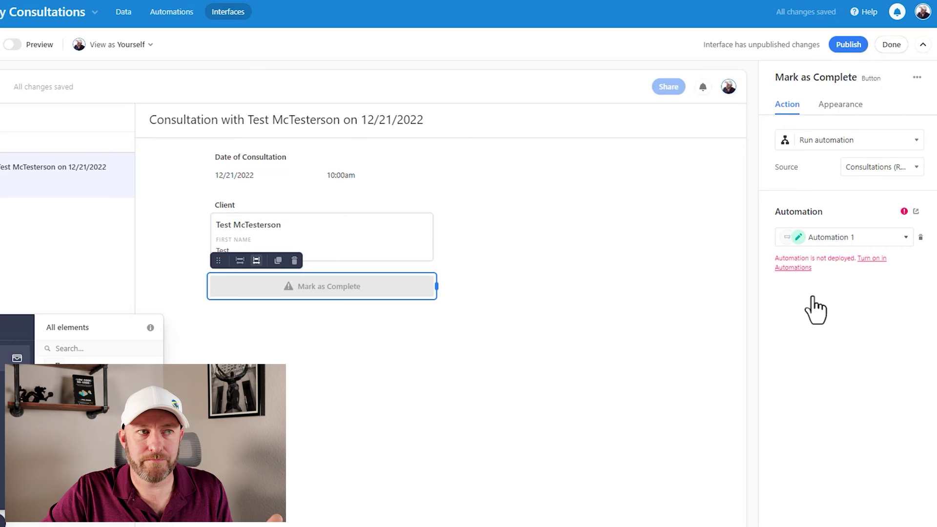
{"action": "left_click", "coordinate": [874, 259]}
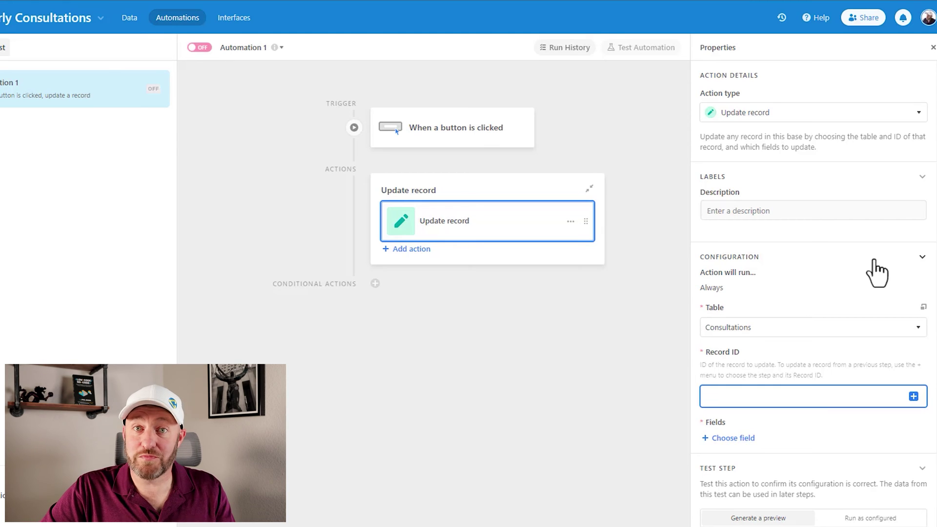
Step: Test the button trigger with the sample consultation record
{"action": "left_click", "coordinate": [483, 146]}
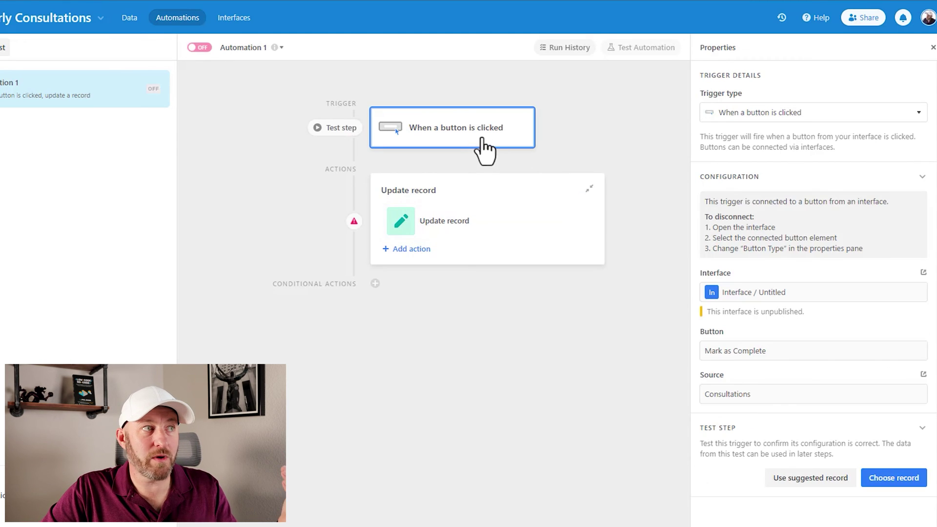
{"action": "left_click", "coordinate": [883, 486]}
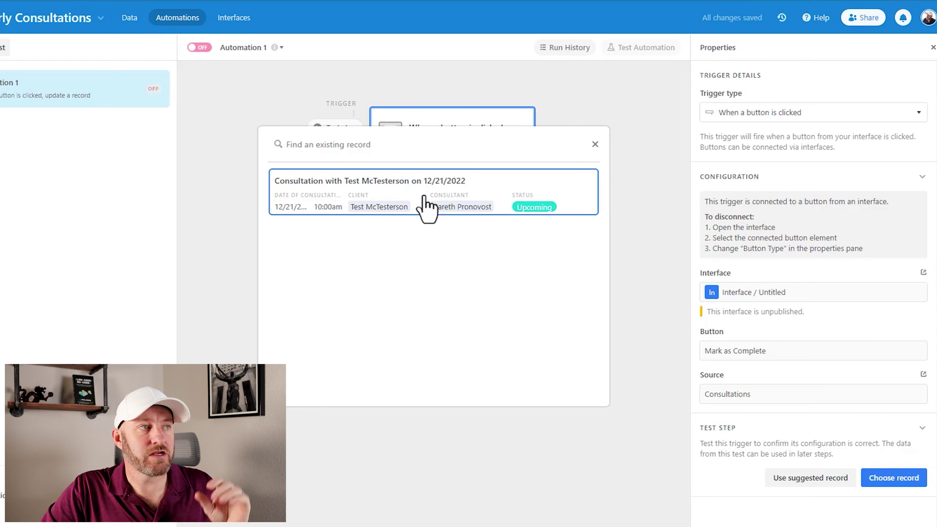
{"action": "left_click", "coordinate": [426, 205]}
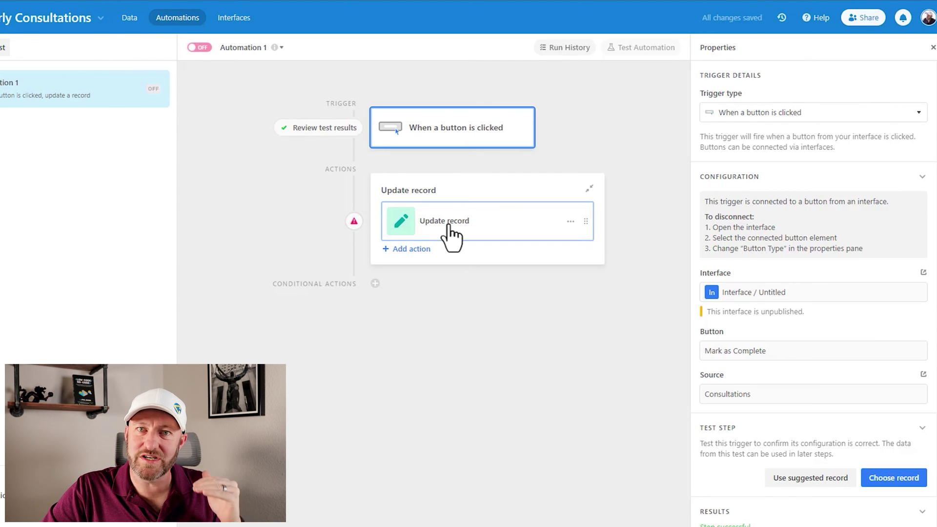
Step: Make Update record target the triggering Airtable record ID and set Status to Completed
{"action": "left_click", "coordinate": [449, 233]}
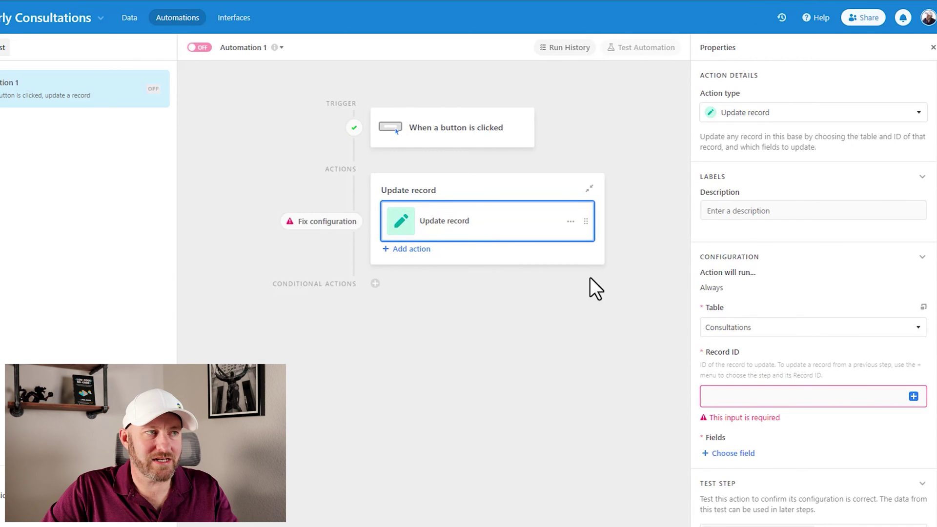
{"action": "left_click", "coordinate": [913, 396]}
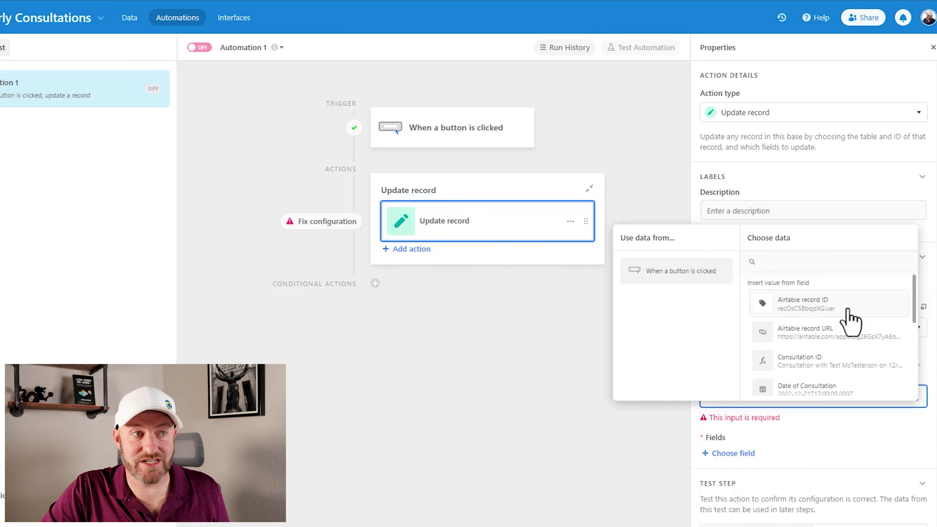
{"action": "left_click", "coordinate": [850, 321]}
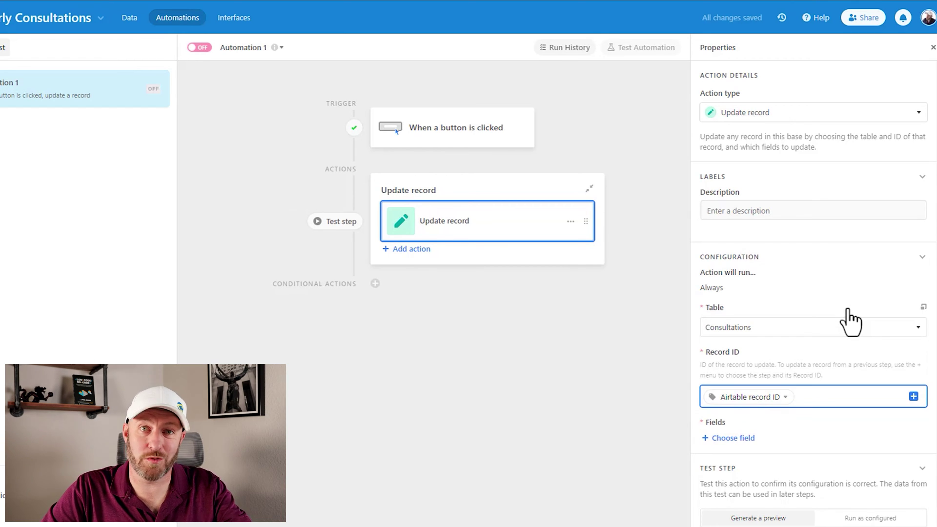
{"action": "scroll", "coordinate": [805, 351], "scroll_direction": "down", "scroll_amount": 1}
{"action": "left_click", "coordinate": [742, 402]}
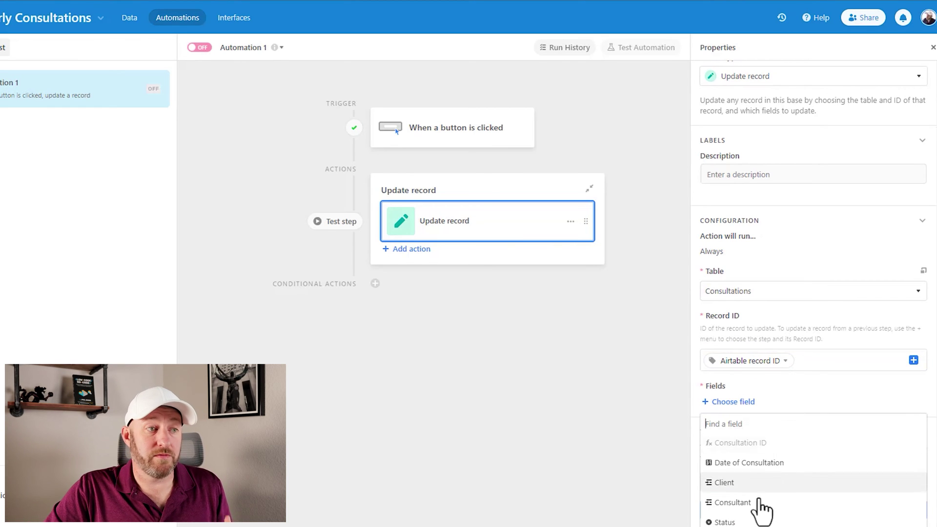
{"action": "left_click", "coordinate": [758, 522]}
{"action": "left_click", "coordinate": [801, 426]}
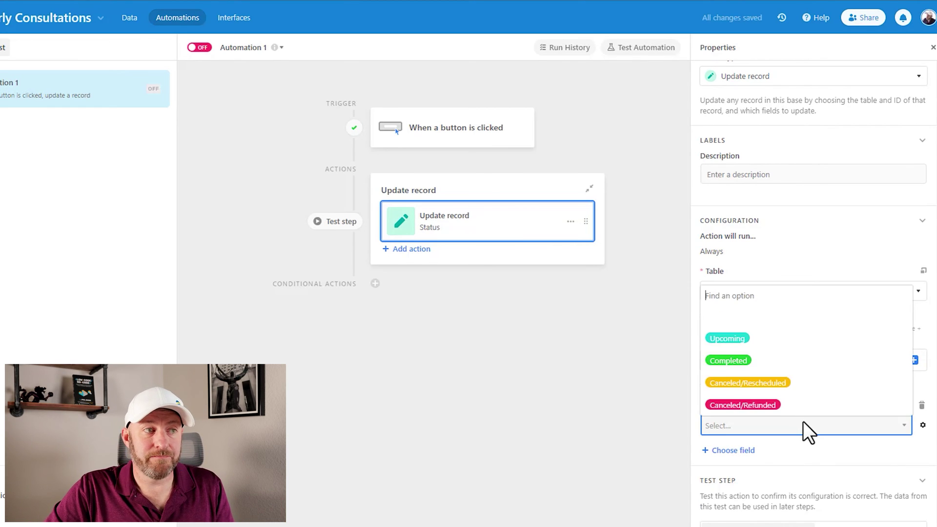
{"action": "left_click", "coordinate": [758, 361]}
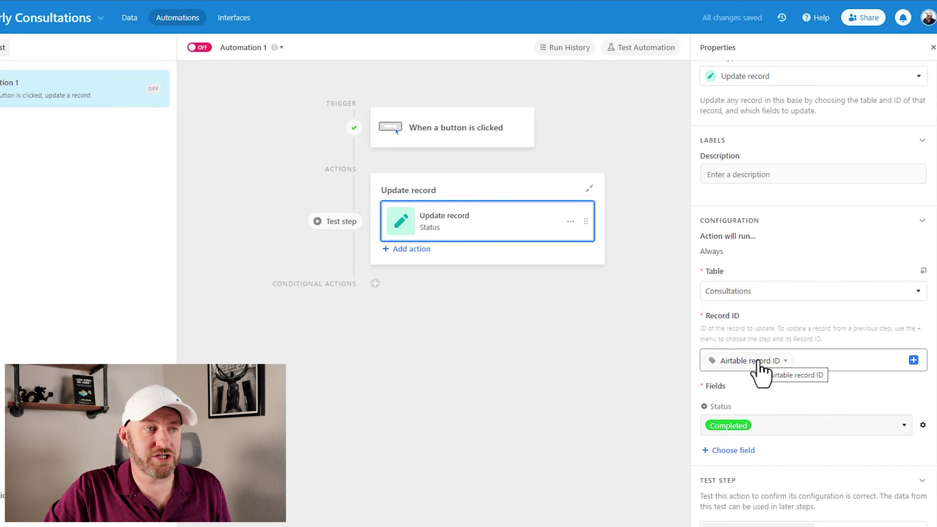
{"action": "left_click", "coordinate": [411, 249]}
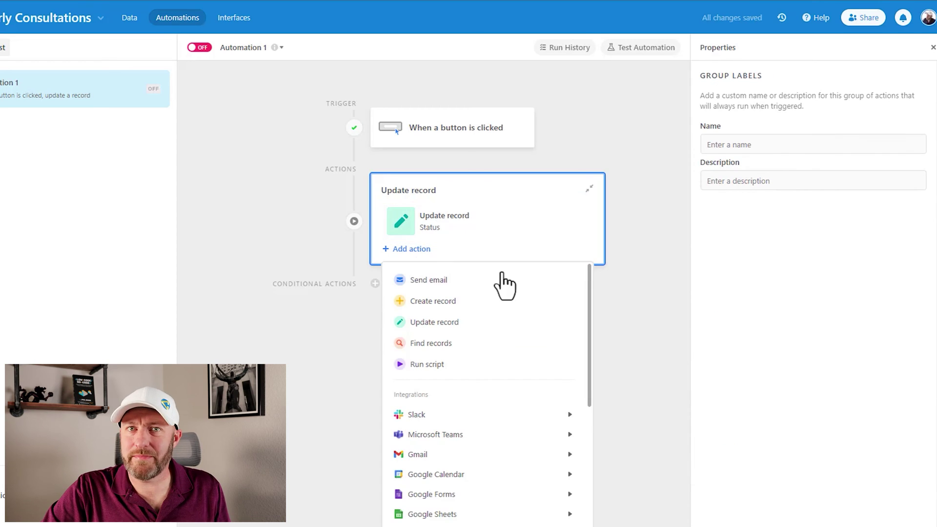
Step: Add a Gmail Send email action sending from the GAP Consulting account
{"action": "mouse_move", "coordinate": [469, 456]}
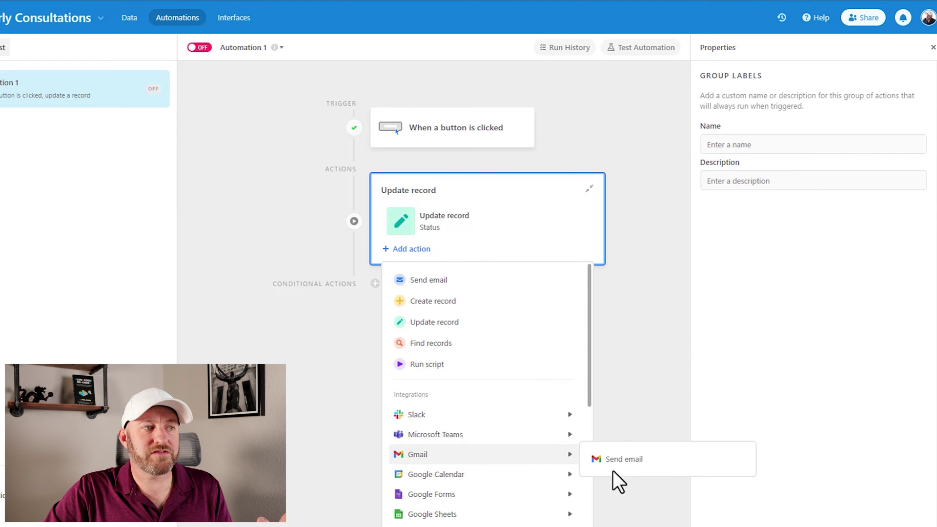
{"action": "left_click", "coordinate": [626, 469]}
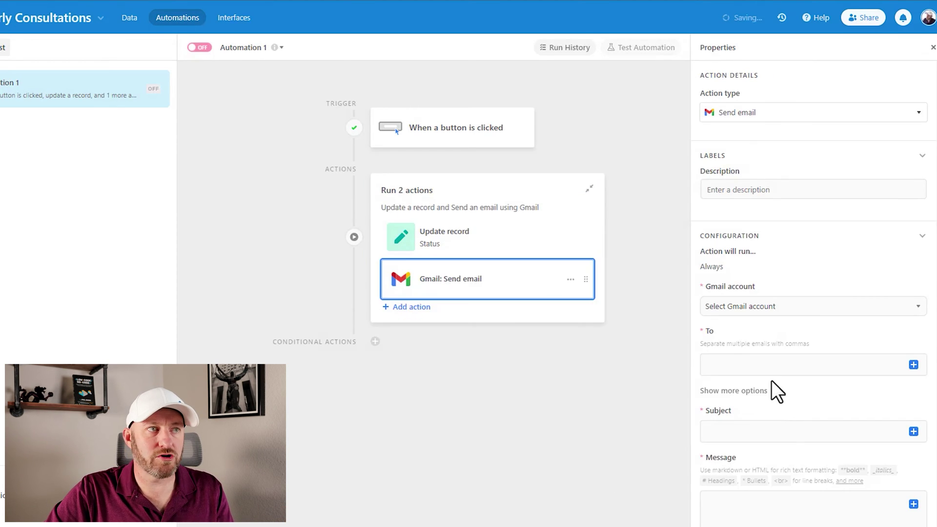
{"action": "left_click", "coordinate": [785, 309]}
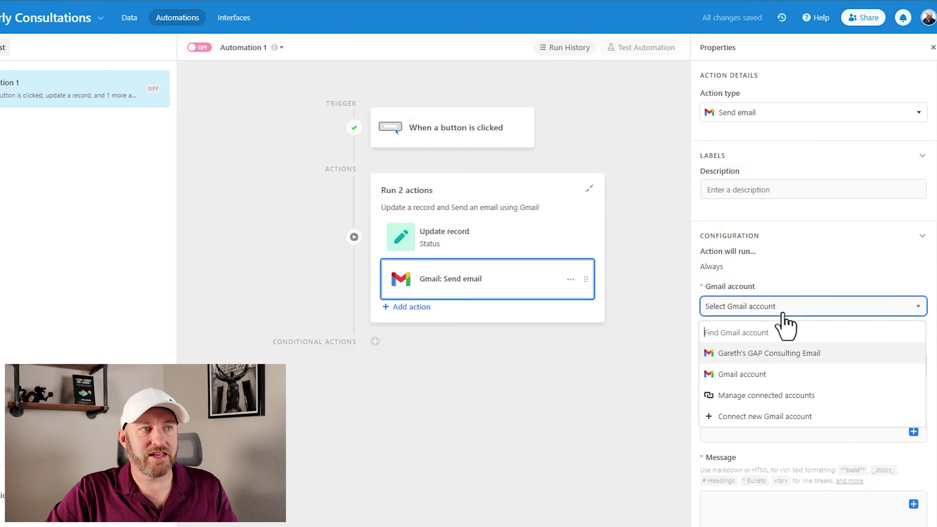
{"action": "left_click", "coordinate": [781, 356]}
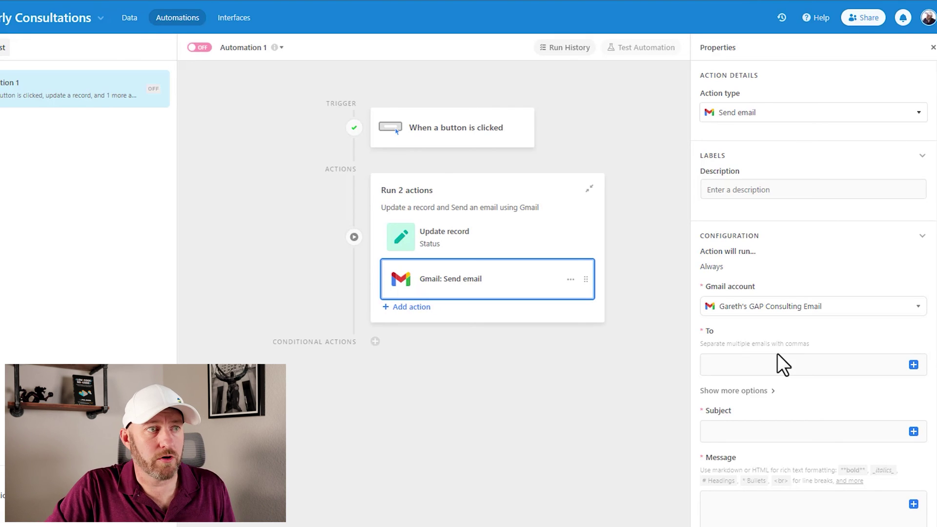
Step: Address the Gmail email to the record's Client field
{"action": "left_click", "coordinate": [913, 364]}
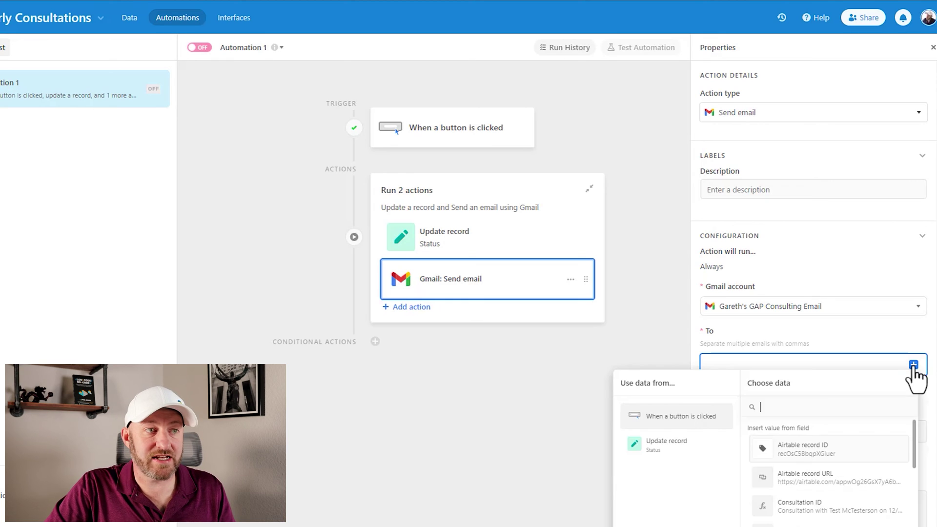
{"action": "scroll", "coordinate": [922, 293], "scroll_direction": "down", "scroll_amount": 2}
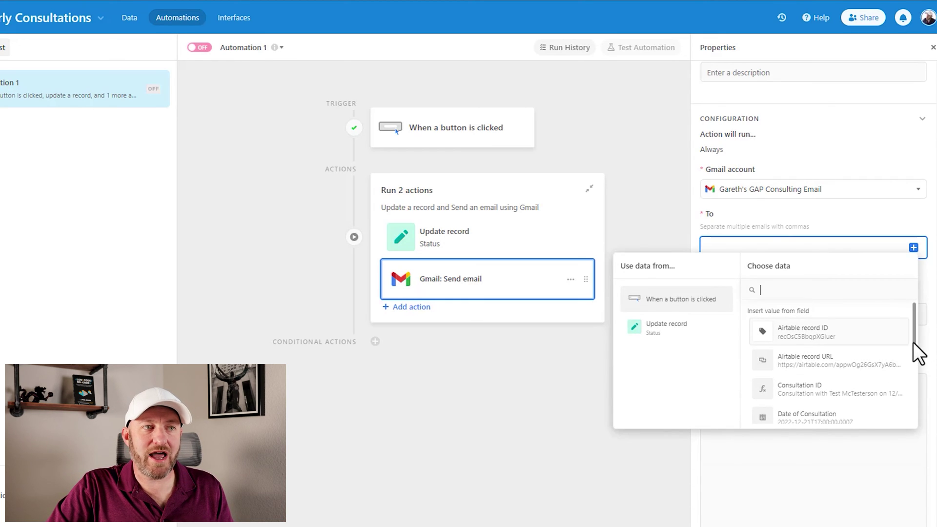
{"action": "scroll", "coordinate": [912, 342], "scroll_direction": "down", "scroll_amount": 1}
{"action": "left_click_drag", "start_coordinate": [913, 358], "coordinate": [913, 382]}
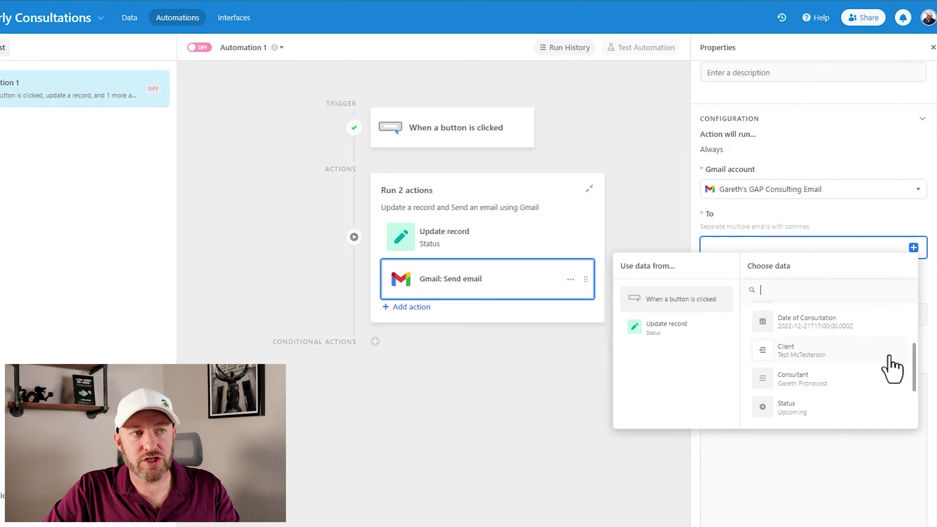
{"action": "left_click", "coordinate": [889, 361]}
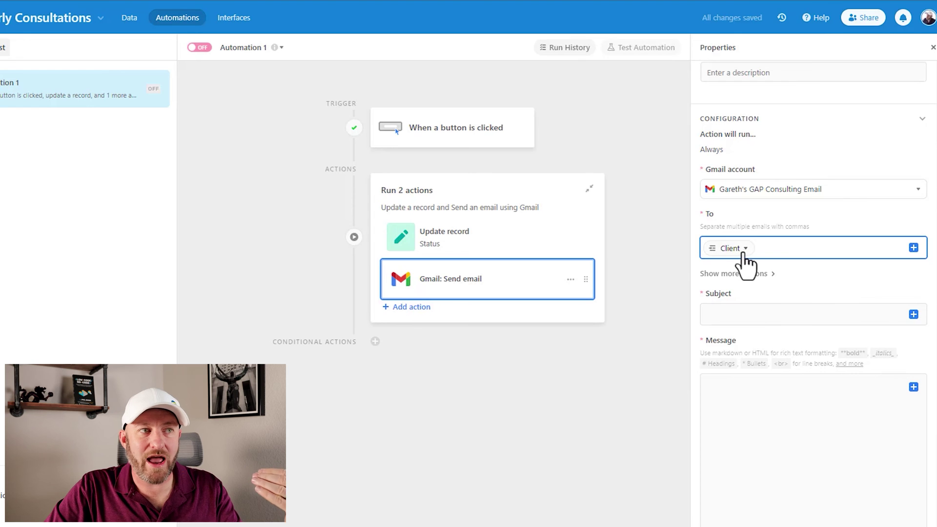
{"action": "mouse_move", "coordinate": [746, 260]}
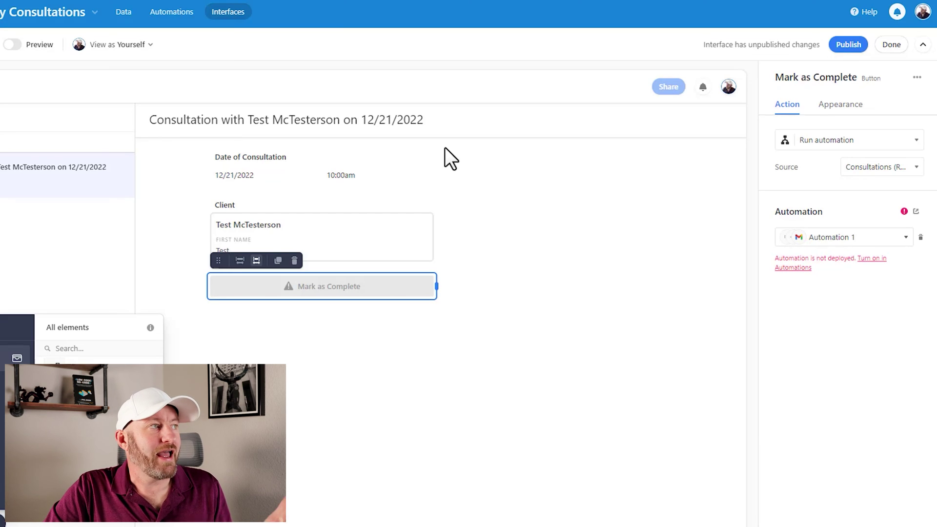
Step: Bring up the browser options for the Data tab link
{"action": "right_click", "coordinate": [126, 25]}
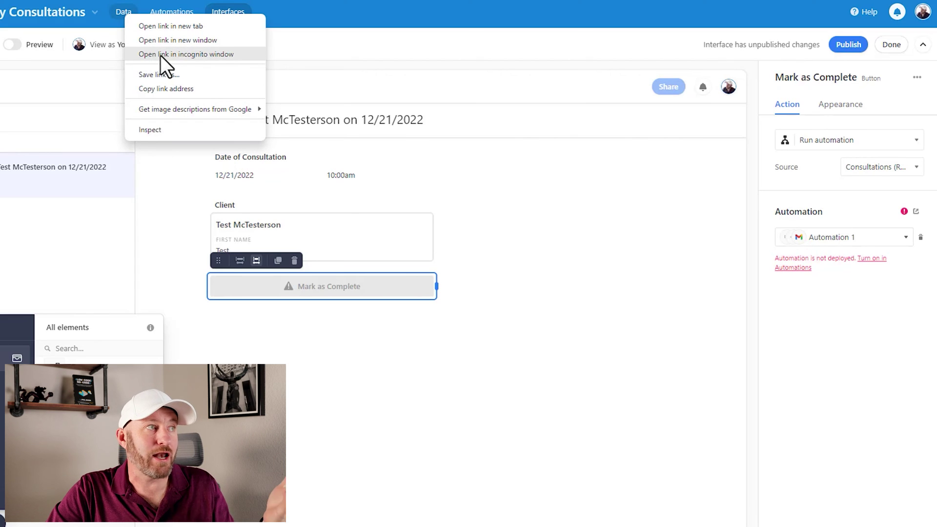
Step: Open the table data in a new tab and inspect the consultation's linked client record
{"action": "left_click", "coordinate": [156, 27]}
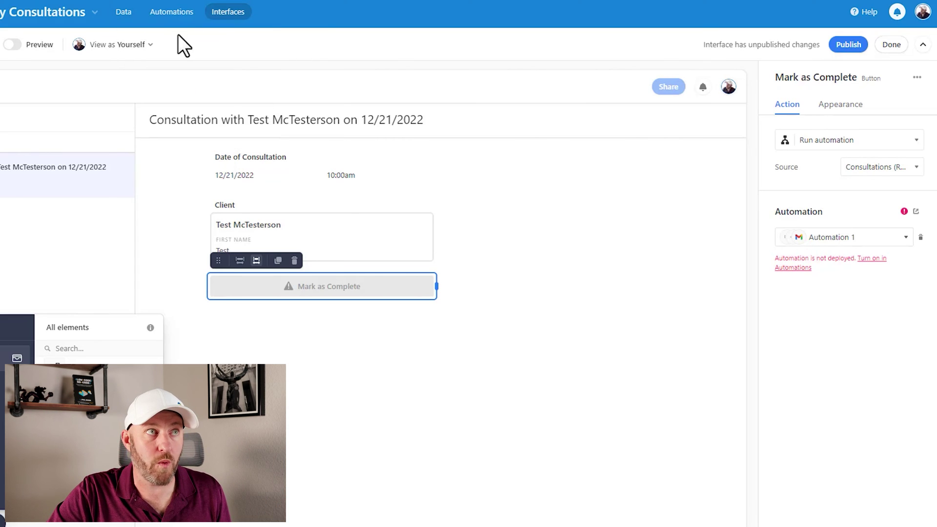
{"action": "key", "text": "ctrl+Tab"}
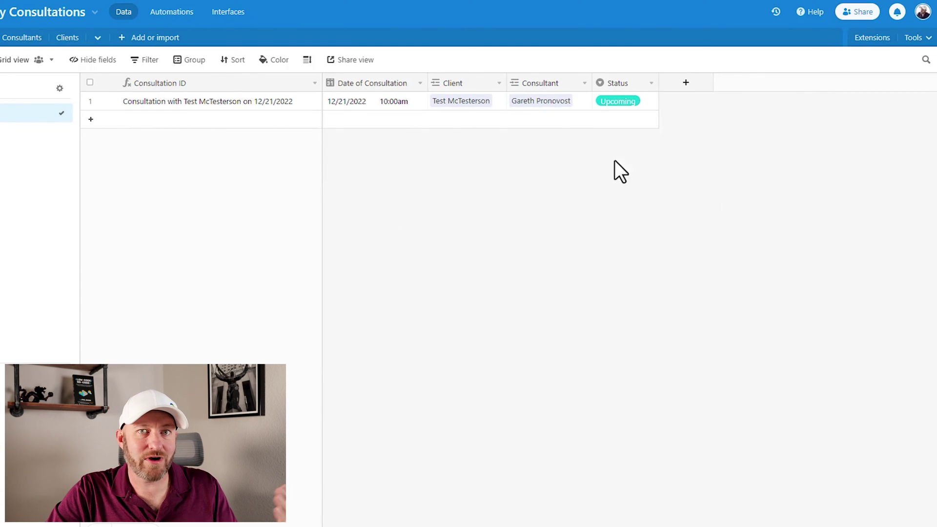
{"action": "left_click", "coordinate": [467, 101]}
{"action": "left_click", "coordinate": [467, 101]}
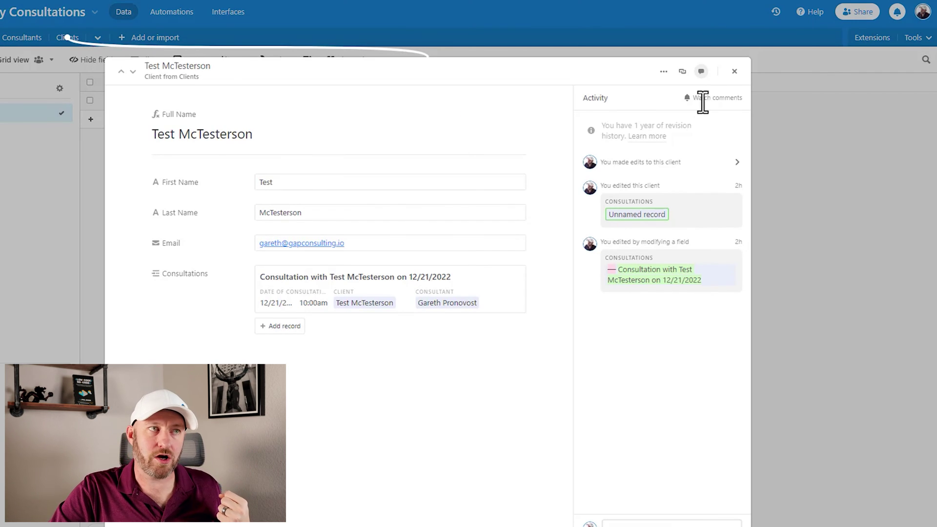
{"action": "left_click", "coordinate": [734, 71]}
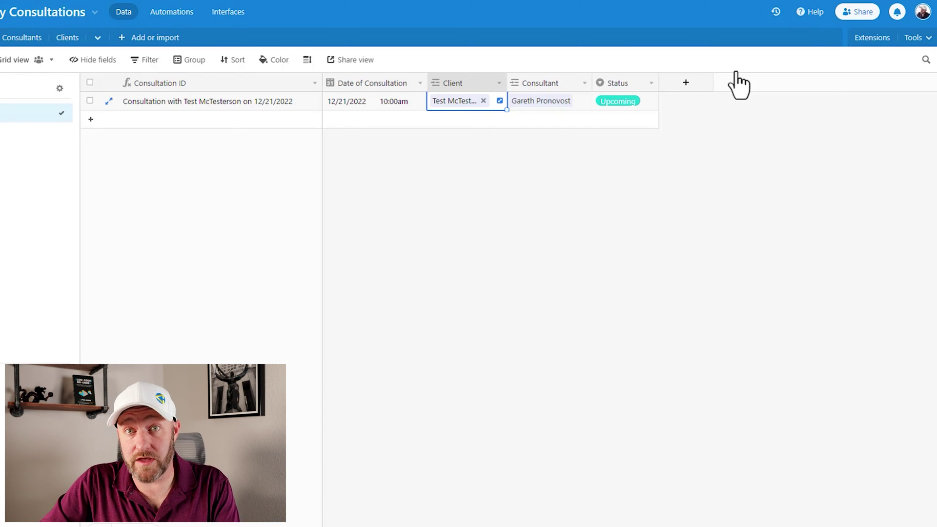
Step: Create a 'Client Email' lookup field pulling Email through the Client link
{"action": "left_click", "coordinate": [682, 84]}
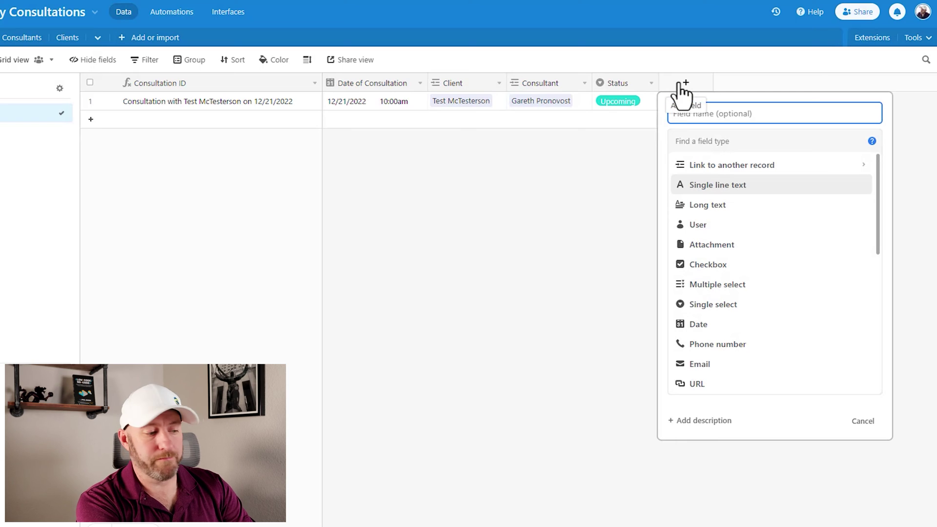
{"action": "type", "text": "q"}
{"action": "type", "text": "lient "}
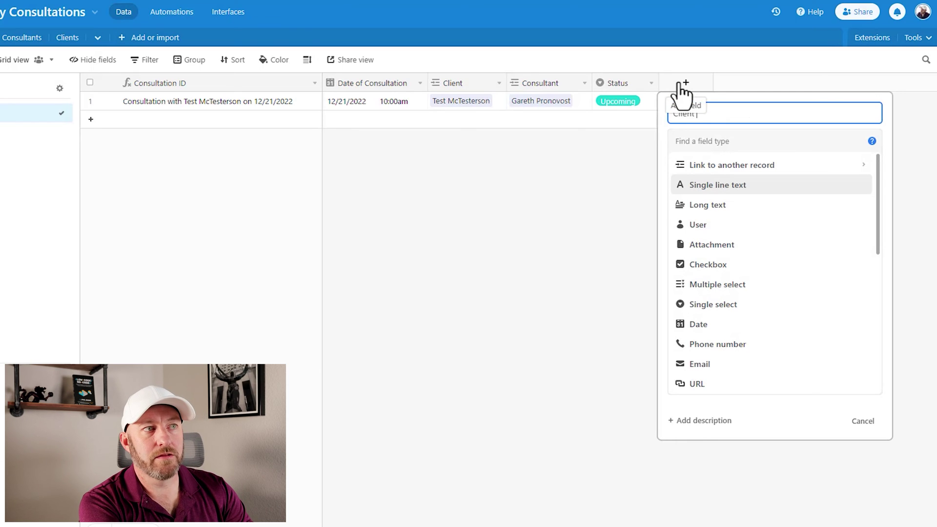
{"action": "type", "text": "Email"}
{"action": "key", "text": "Tab"}
{"action": "type", "text": "loo"}
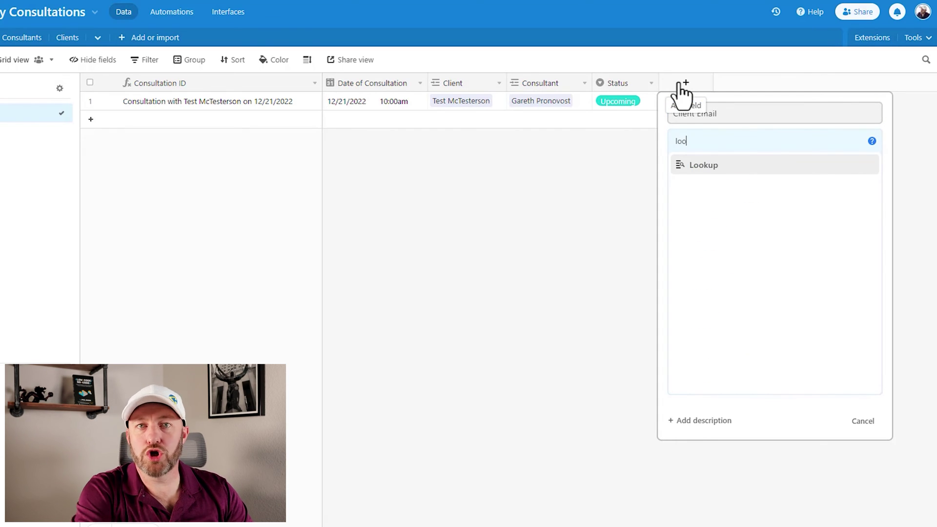
{"action": "left_click", "coordinate": [714, 166]}
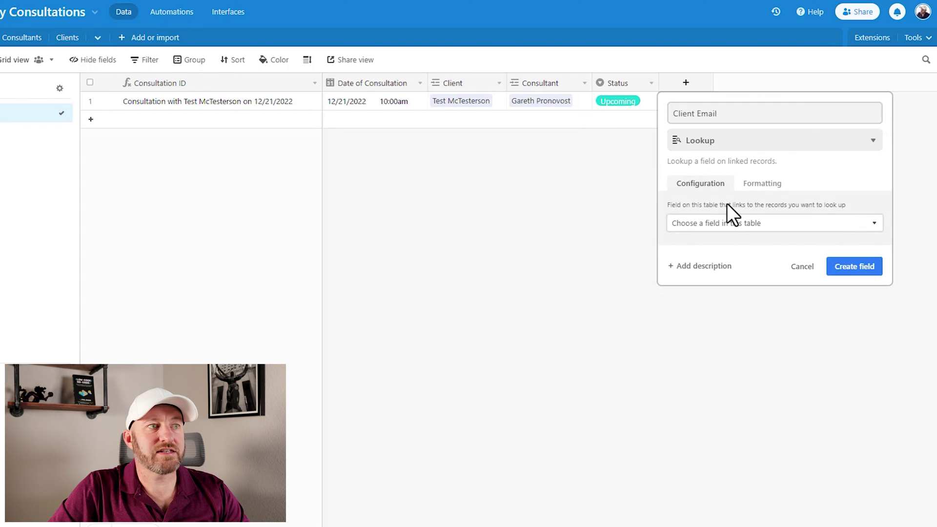
{"action": "left_click", "coordinate": [718, 223]}
{"action": "left_click", "coordinate": [713, 260]}
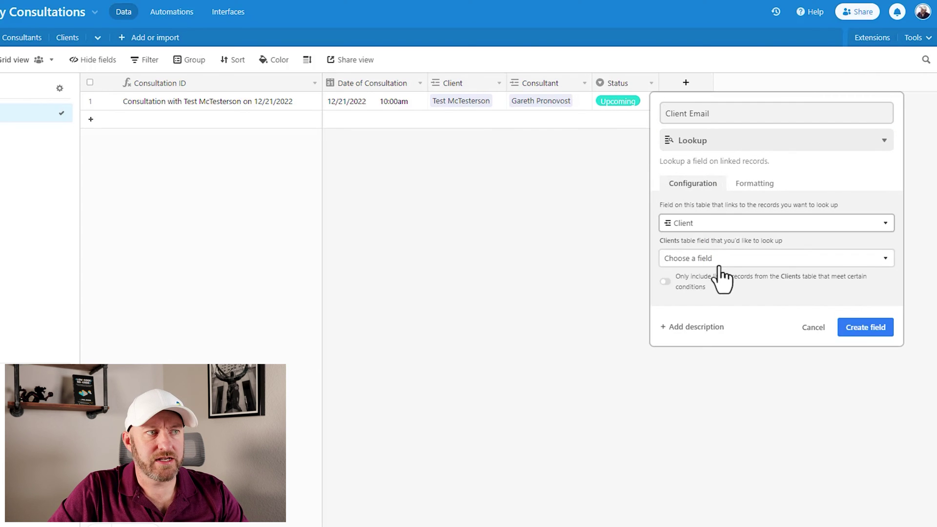
{"action": "left_click", "coordinate": [712, 265]}
{"action": "left_click", "coordinate": [717, 359]}
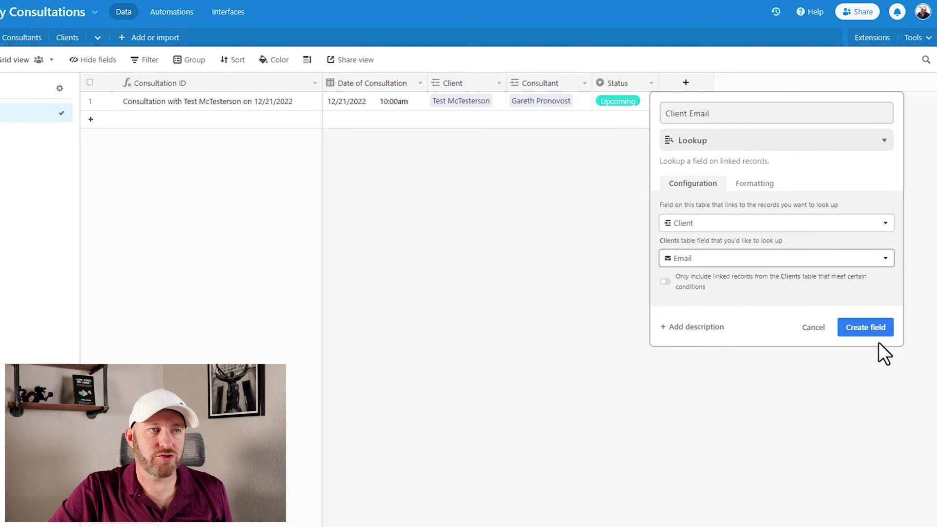
{"action": "left_click", "coordinate": [872, 329]}
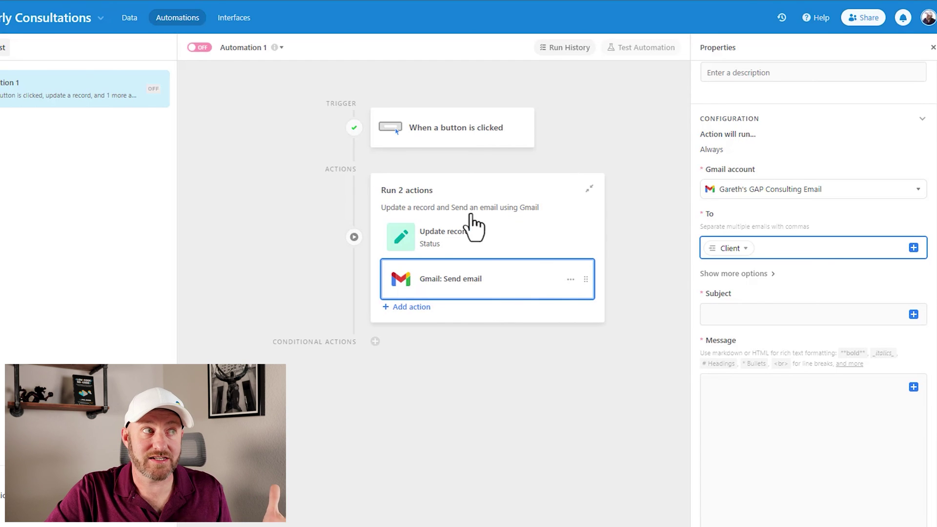
Step: Re-test the button trigger against the test consultation record
{"action": "left_click", "coordinate": [467, 133]}
{"action": "left_click", "coordinate": [889, 342]}
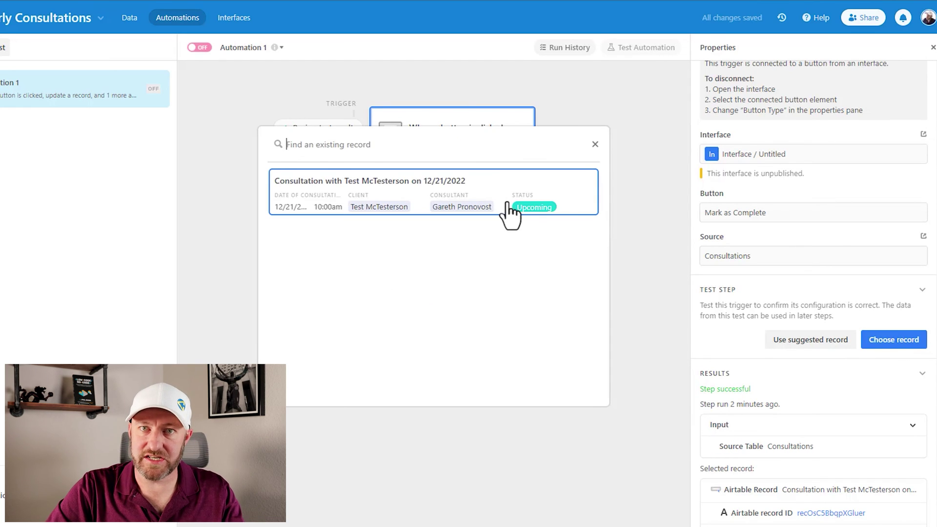
{"action": "left_click", "coordinate": [507, 205]}
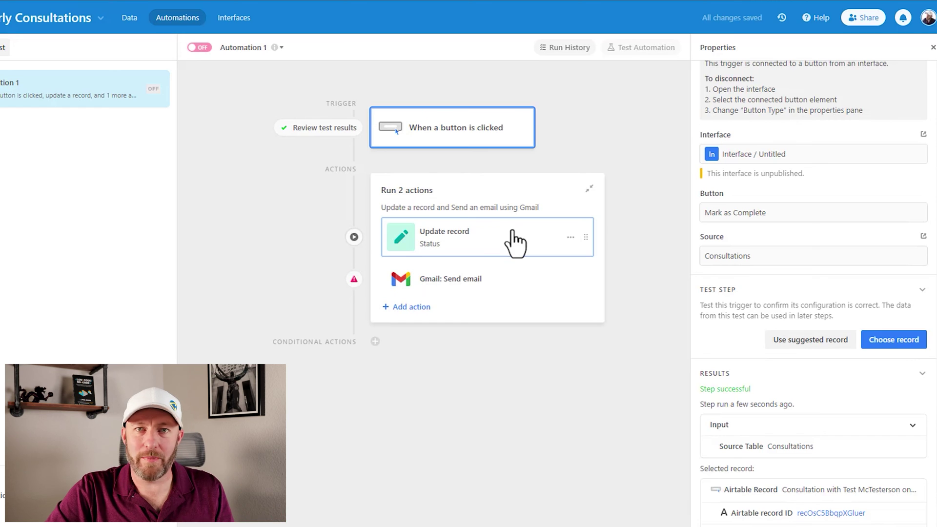
Step: Give the Gmail step subject 'test' and replace the recipient with the Client Email value
{"action": "left_click", "coordinate": [510, 285]}
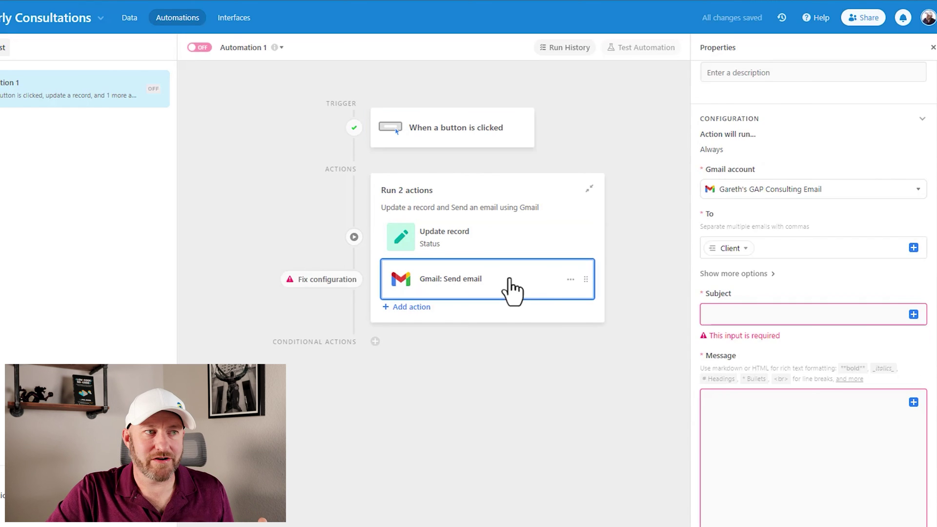
{"action": "left_click", "coordinate": [914, 314]}
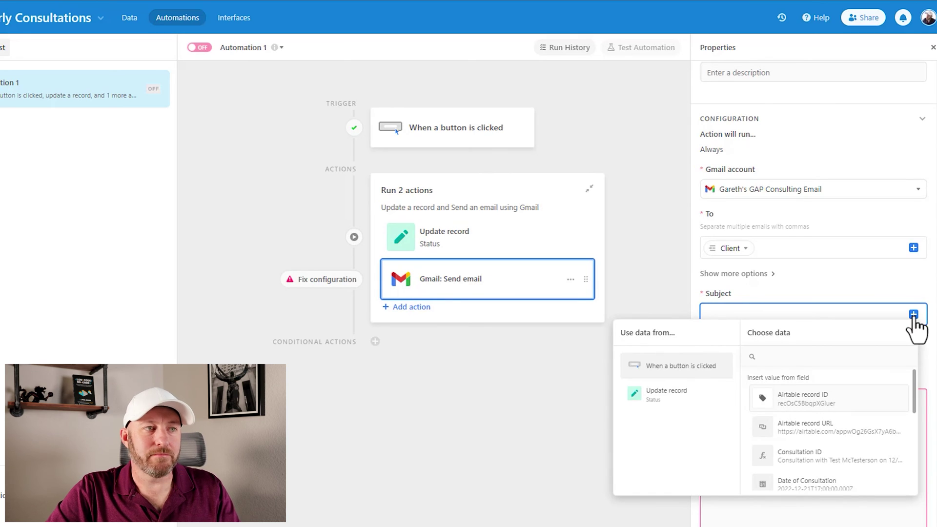
{"action": "left_click", "coordinate": [848, 317]}
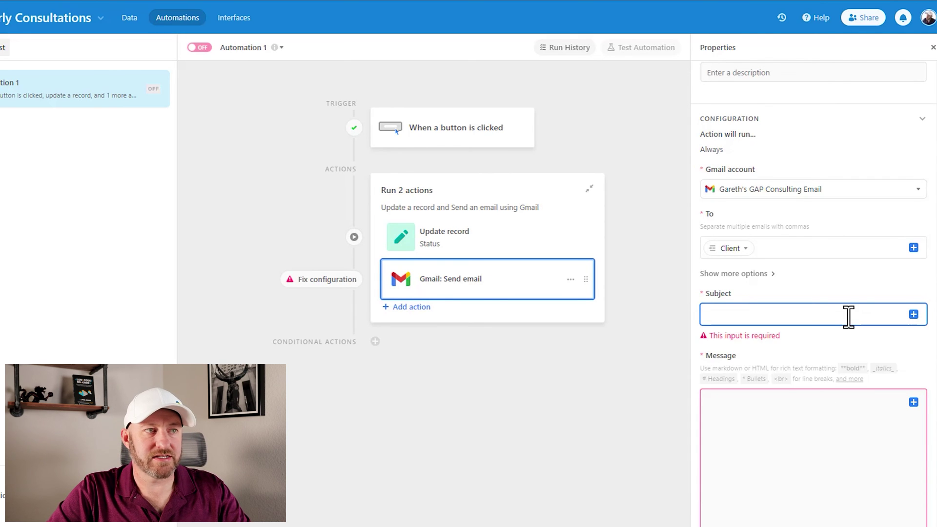
{"action": "type", "text": "test"}
{"action": "left_click", "coordinate": [766, 252]}
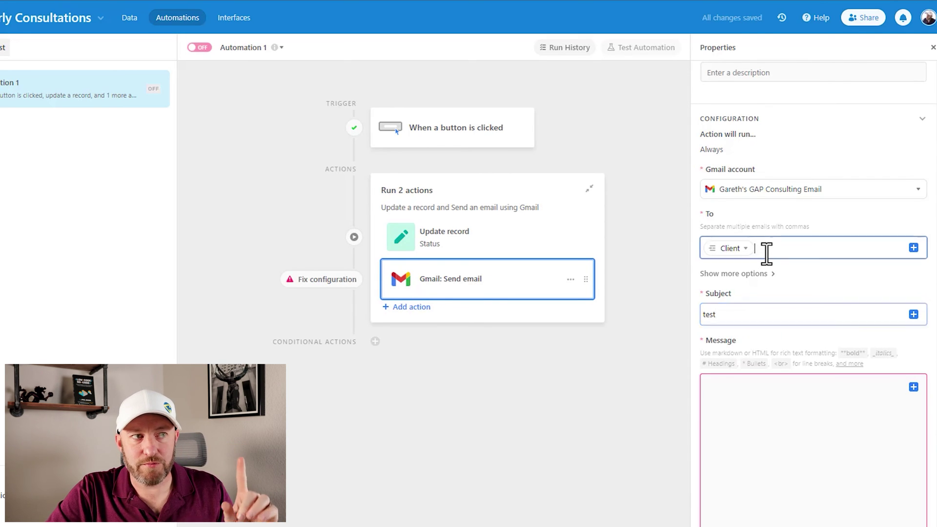
{"action": "key", "text": "BackSpace"}
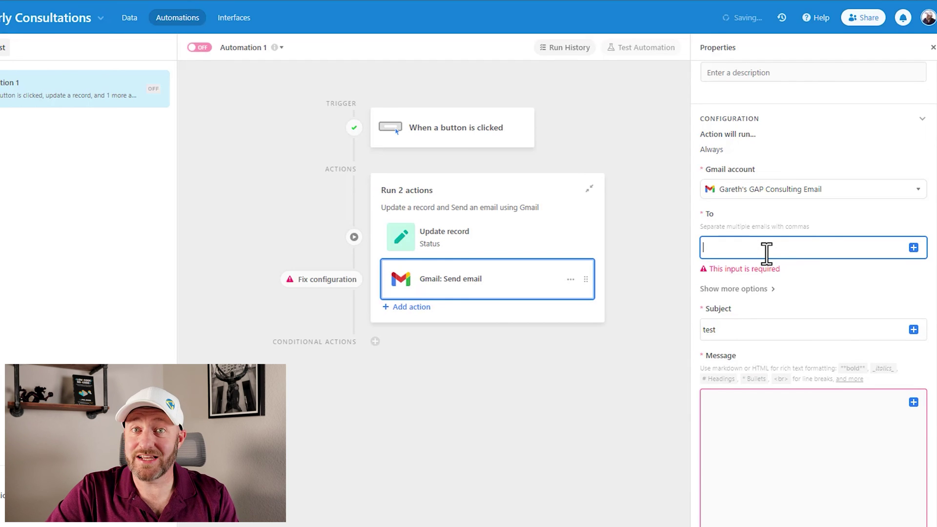
{"action": "left_click", "coordinate": [914, 247]}
{"action": "scroll", "coordinate": [875, 372], "scroll_direction": "down", "scroll_amount": 5}
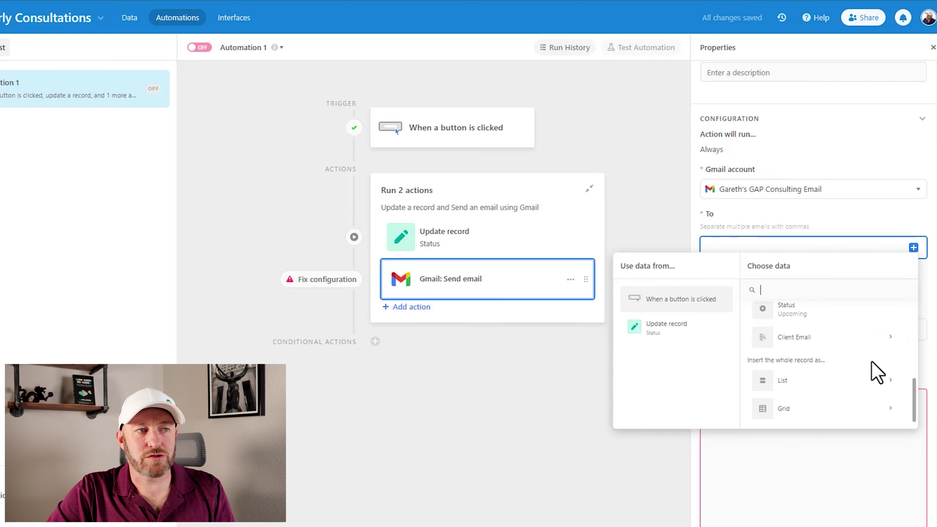
{"action": "left_click", "coordinate": [815, 344]}
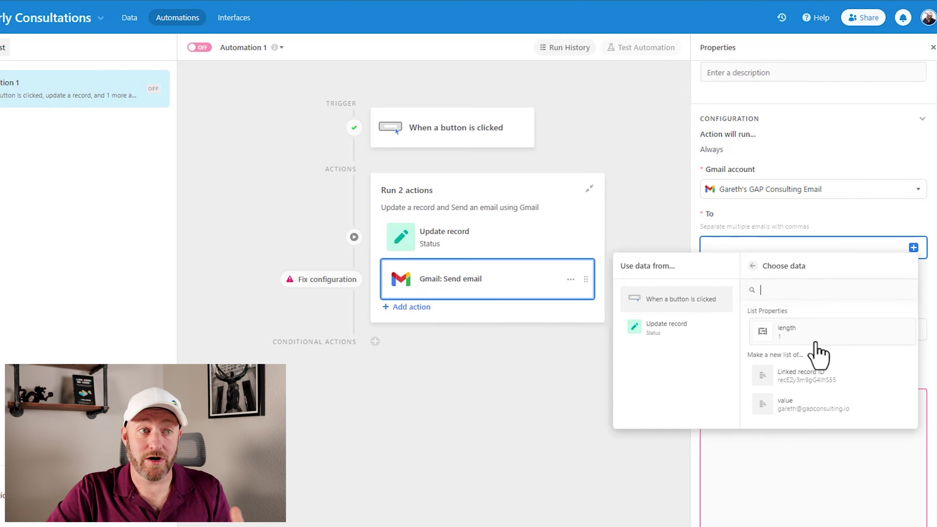
{"action": "left_click", "coordinate": [839, 408]}
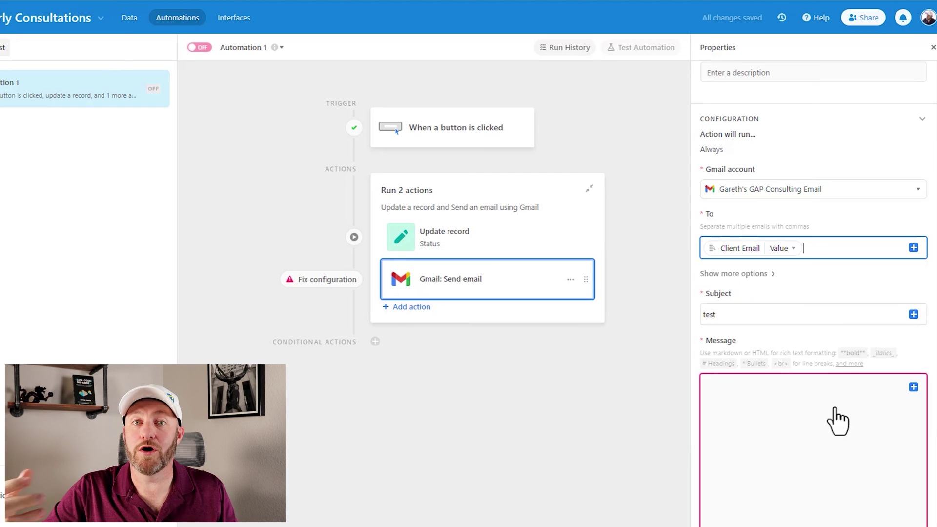
Step: Write the message 'Hi {Consultant},' followed by 'Thanks your business.' on a new line
{"action": "left_click", "coordinate": [836, 409]}
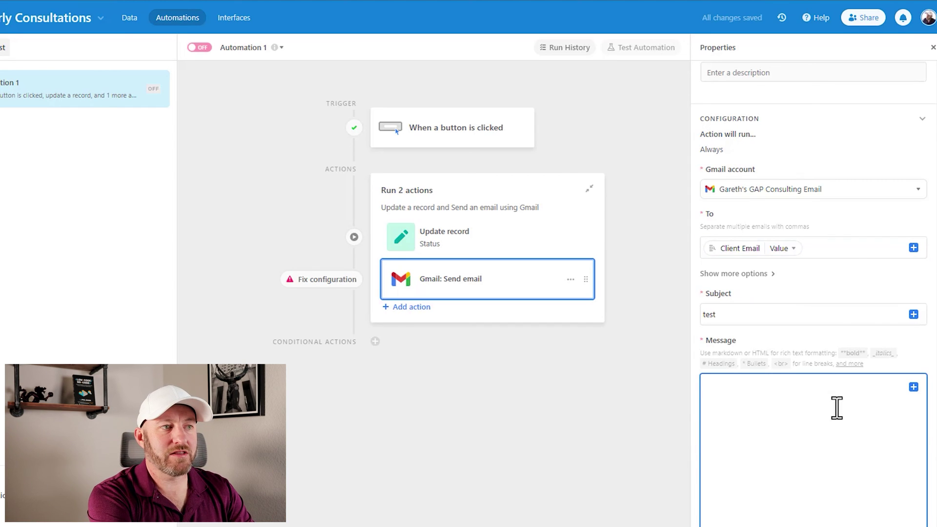
{"action": "type", "text": "Hi"}
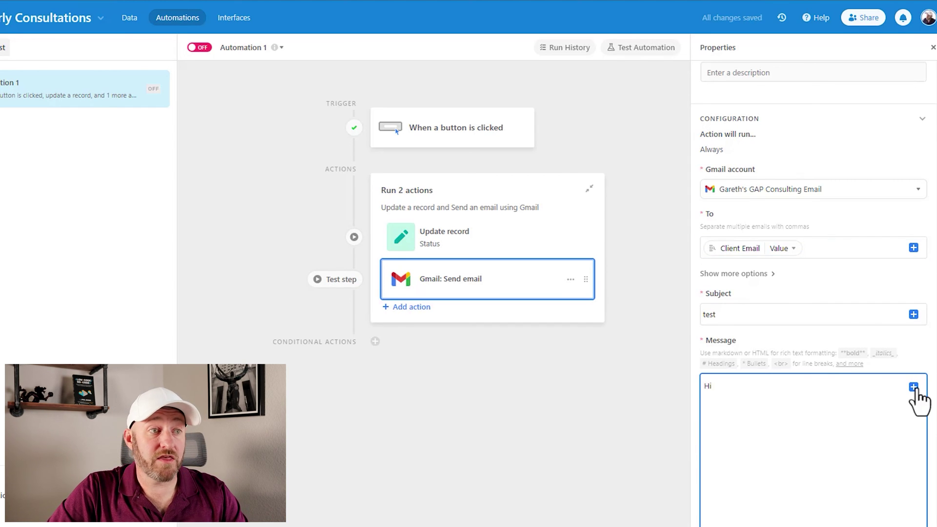
{"action": "left_click", "coordinate": [913, 387]}
{"action": "scroll", "coordinate": [854, 330], "scroll_direction": "down", "scroll_amount": 2}
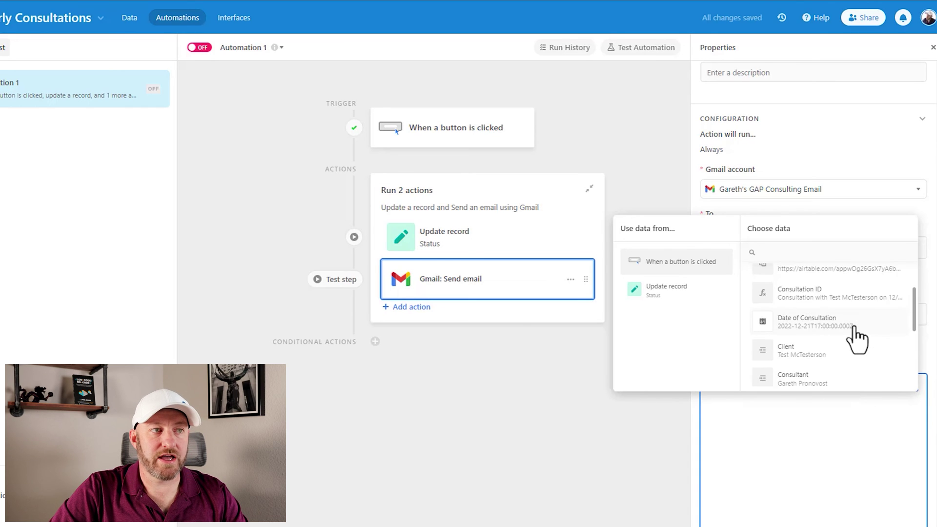
{"action": "scroll", "coordinate": [856, 338], "scroll_direction": "down", "scroll_amount": 2}
{"action": "left_click", "coordinate": [842, 330]}
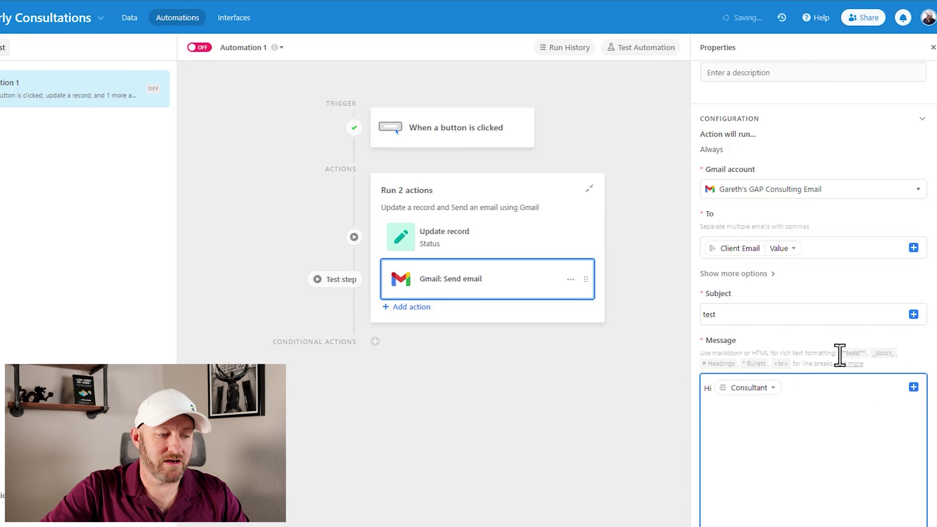
{"action": "type", "text": ","}
{"action": "key", "text": "Return"}
{"action": "key", "text": "Return"}
{"action": "type", "text": "Thanks"}
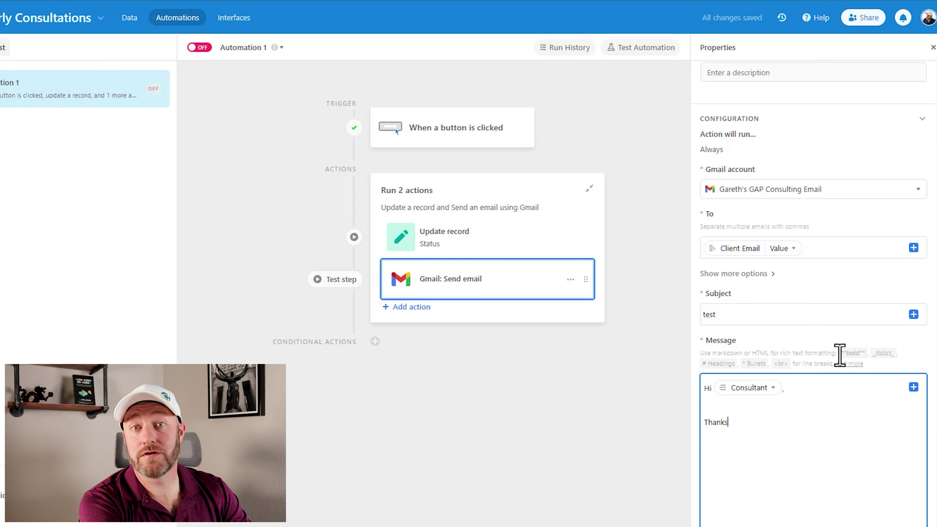
{"action": "type", "text": " your business"}
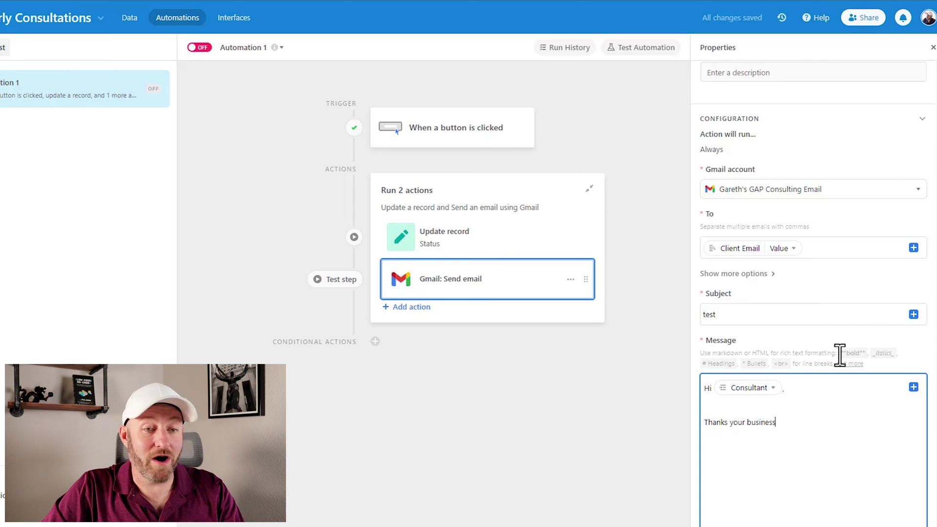
{"action": "type", "text": "."}
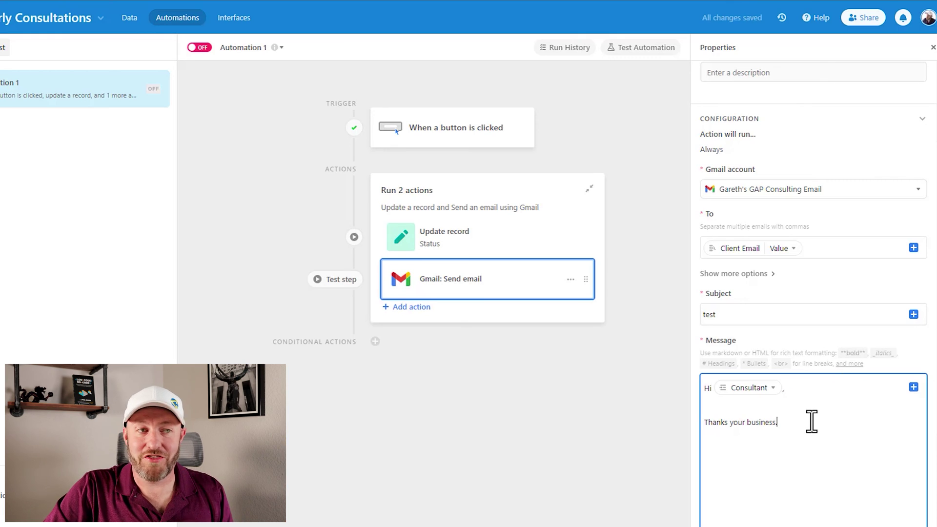
{"action": "scroll", "coordinate": [763, 345], "scroll_direction": "down", "scroll_amount": 3}
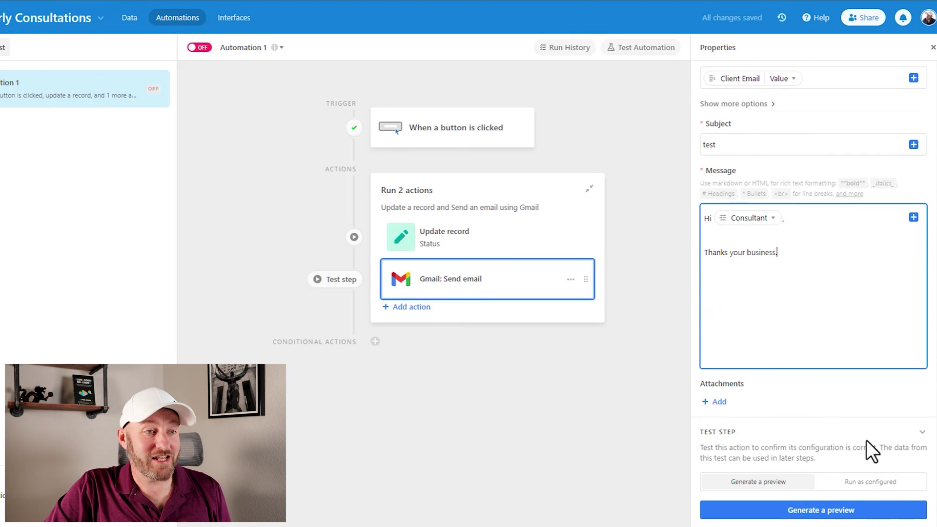
Step: Generate and close a Gmail preview, then switch Automation 1 on
{"action": "left_click", "coordinate": [849, 513]}
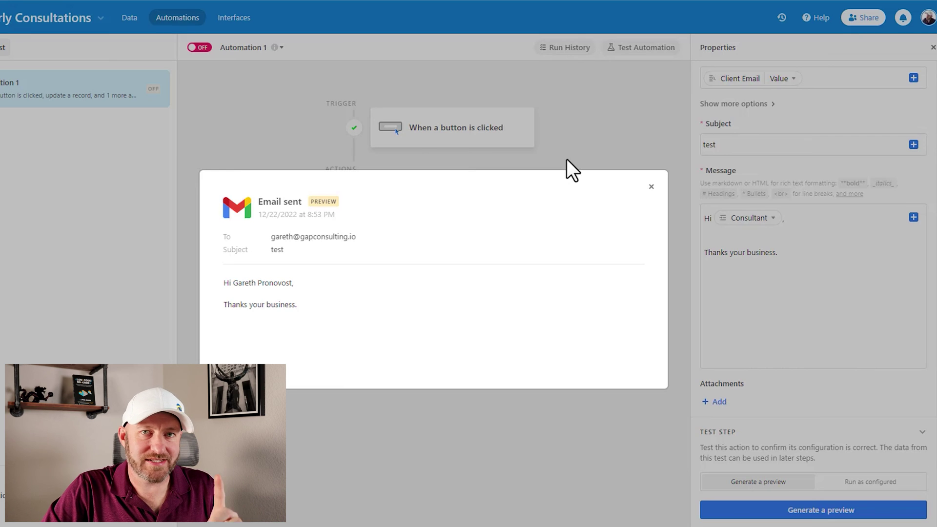
{"action": "left_click", "coordinate": [593, 128]}
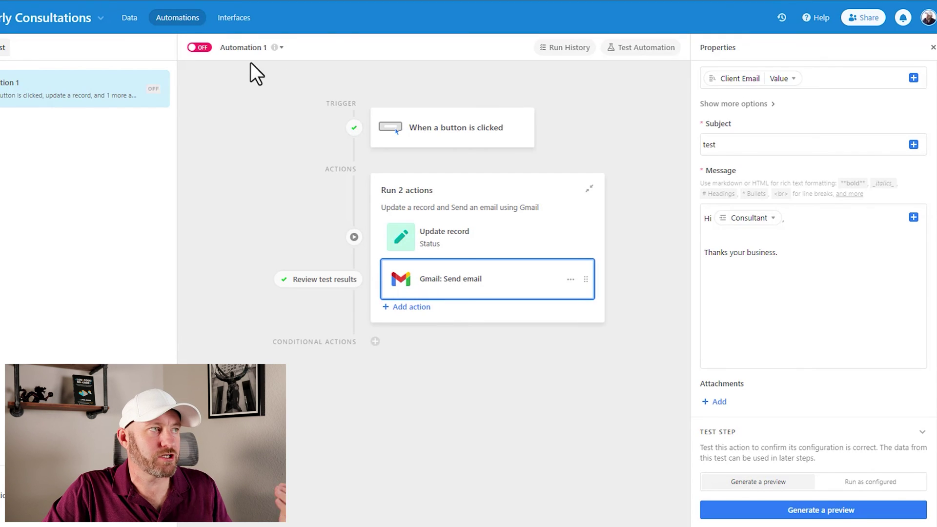
{"action": "left_click", "coordinate": [202, 48]}
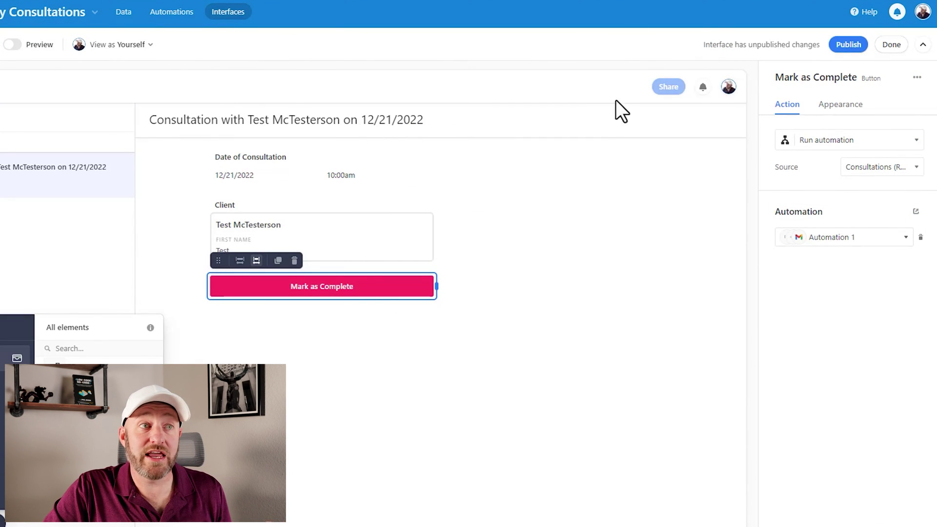
Step: Confirm the Mark as Complete button runs Automation 1 and publish the interface
{"action": "left_click", "coordinate": [560, 233]}
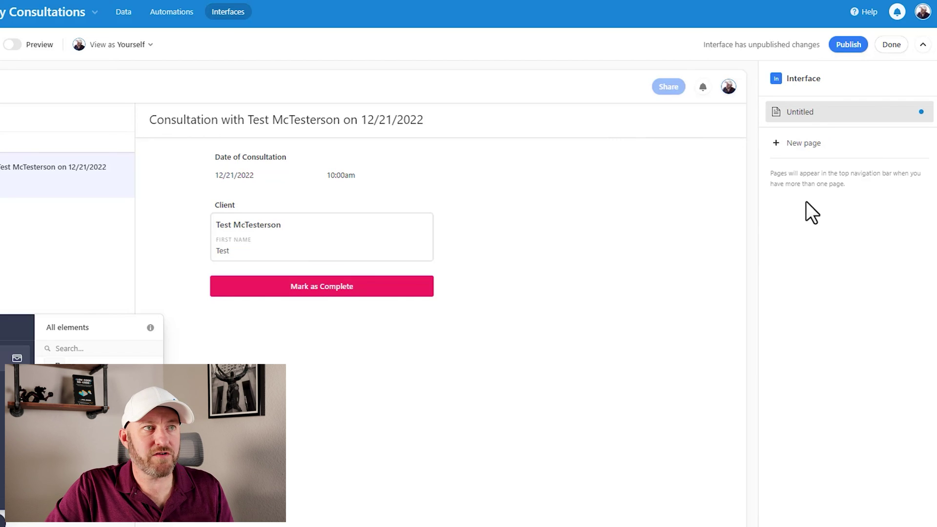
{"action": "left_click", "coordinate": [418, 292]}
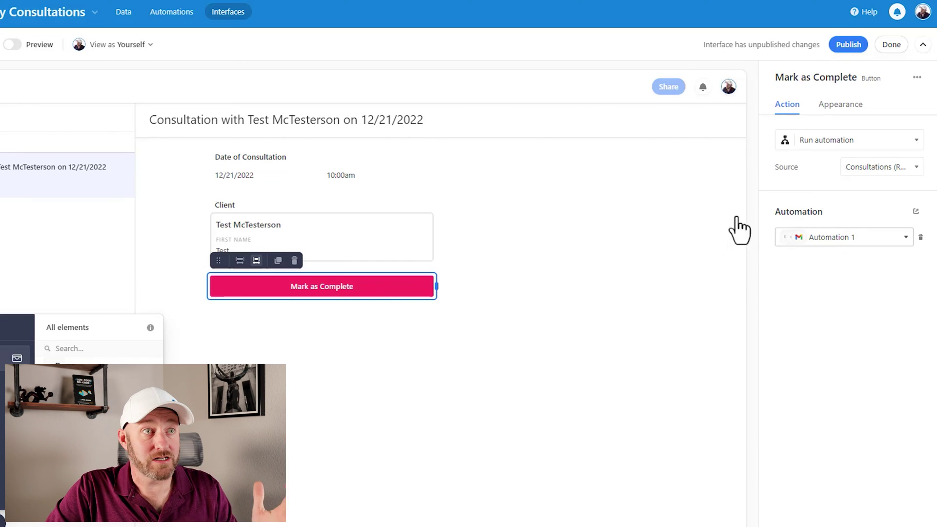
{"action": "left_click", "coordinate": [852, 49]}
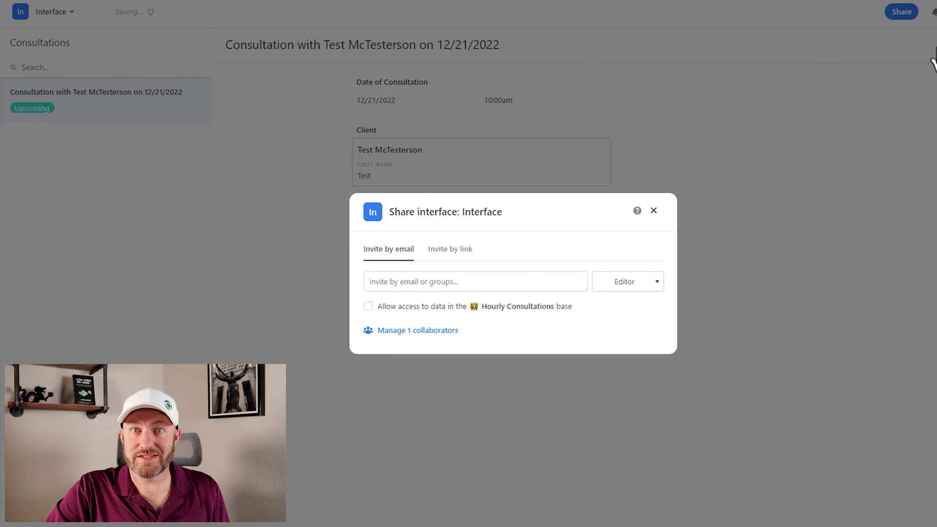
Step: Close the share dialog and mark the test consultation as complete from the interface
{"action": "left_click", "coordinate": [742, 211]}
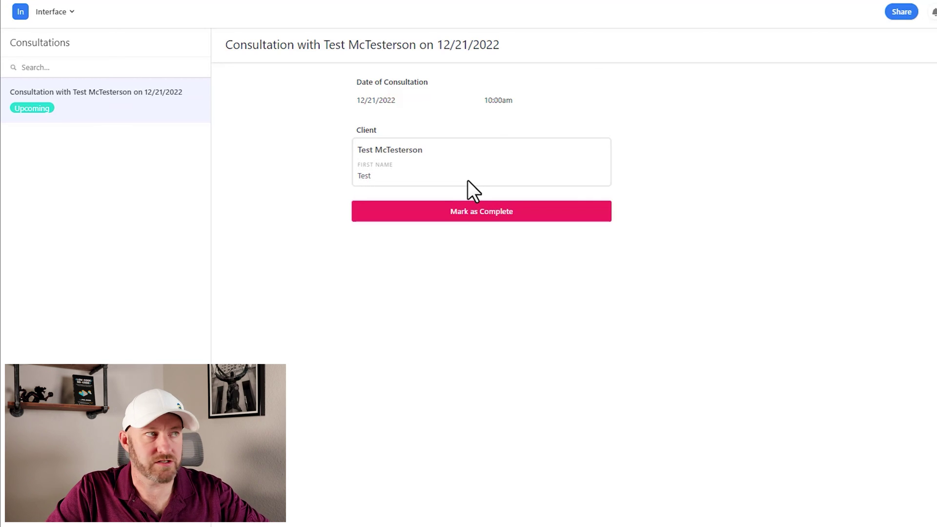
{"action": "left_click", "coordinate": [483, 215]}
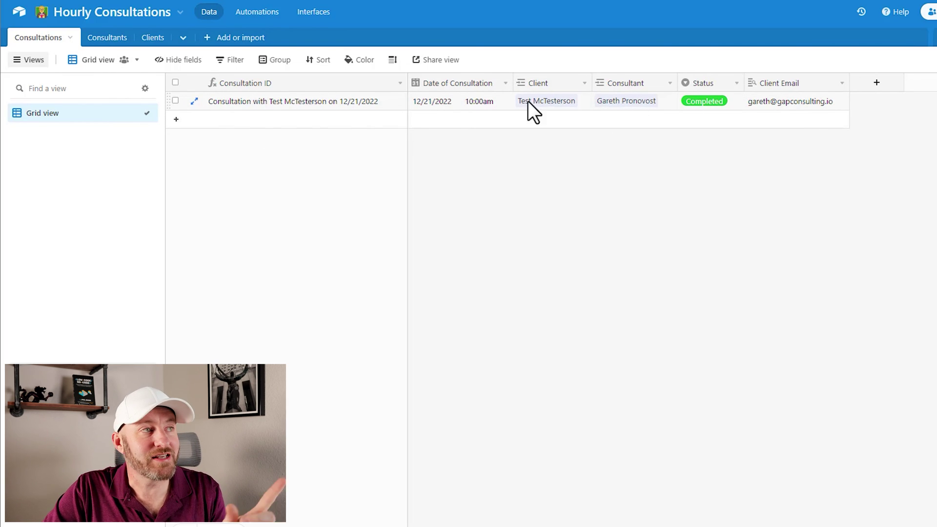
Step: Select the consultation's Status cell showing Completed and expand the record
{"action": "left_click", "coordinate": [731, 101]}
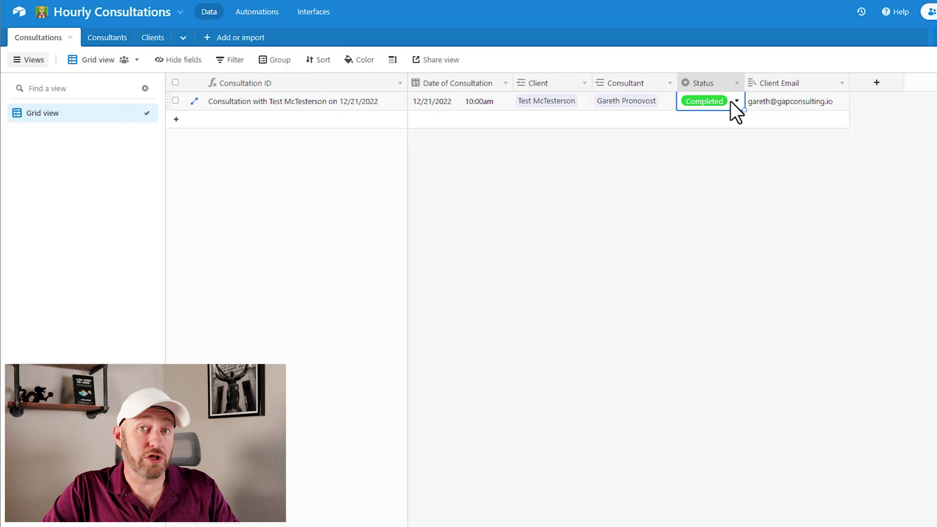
{"action": "key", "text": "space"}
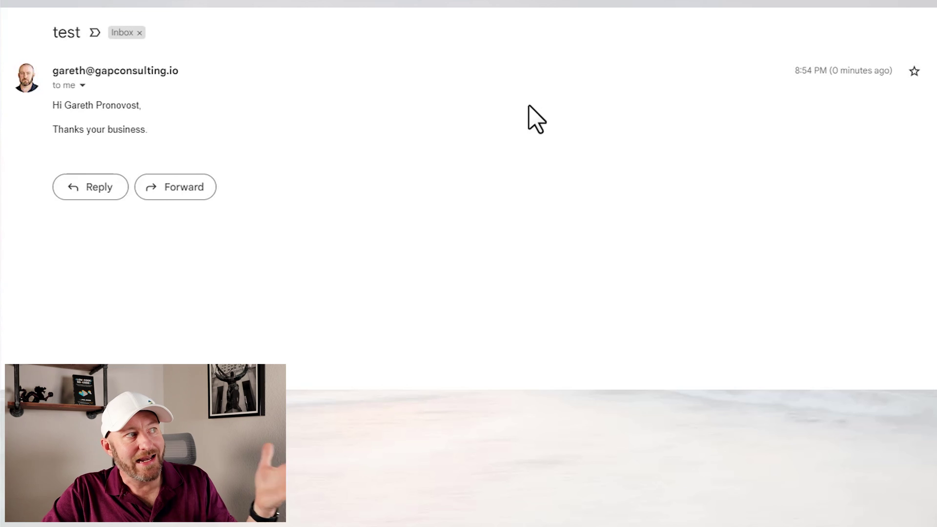
Step: Highlight the email's 'test' subject, then its sender and body text, and clear the highlight
{"action": "left_click_drag", "start_coordinate": [51, 32], "coordinate": [84, 32]}
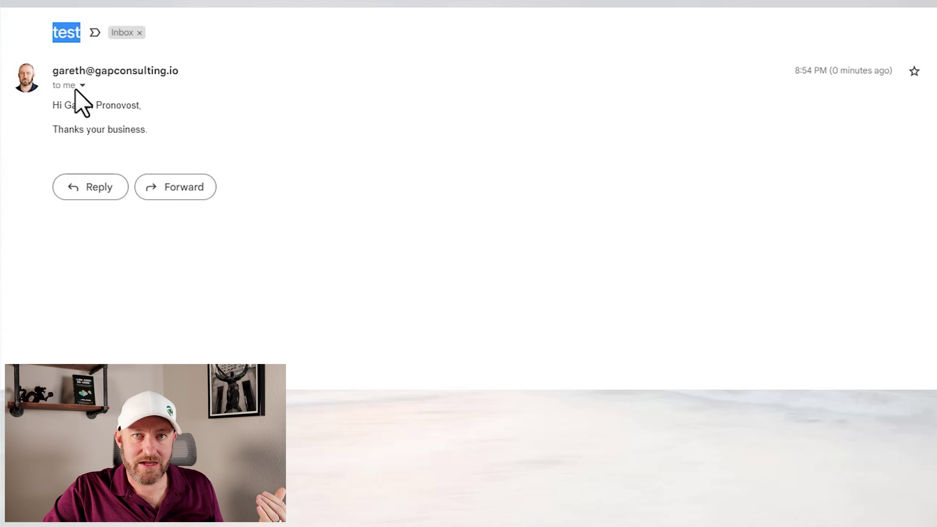
{"action": "left_click_drag", "start_coordinate": [49, 107], "coordinate": [147, 129]}
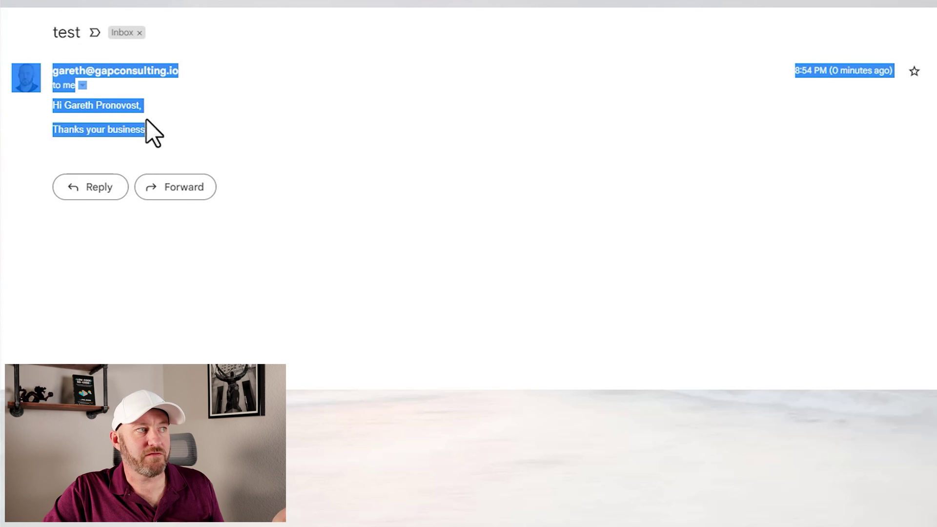
{"action": "left_click", "coordinate": [158, 133]}
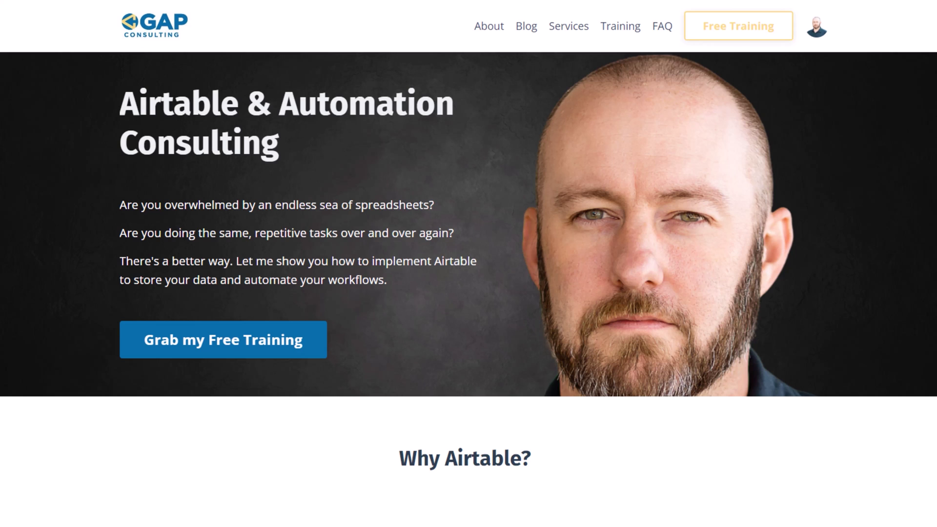
Step: Open and dismiss the free training signup form, then scroll the Services page to its consulting option cards
{"action": "left_click", "coordinate": [269, 351]}
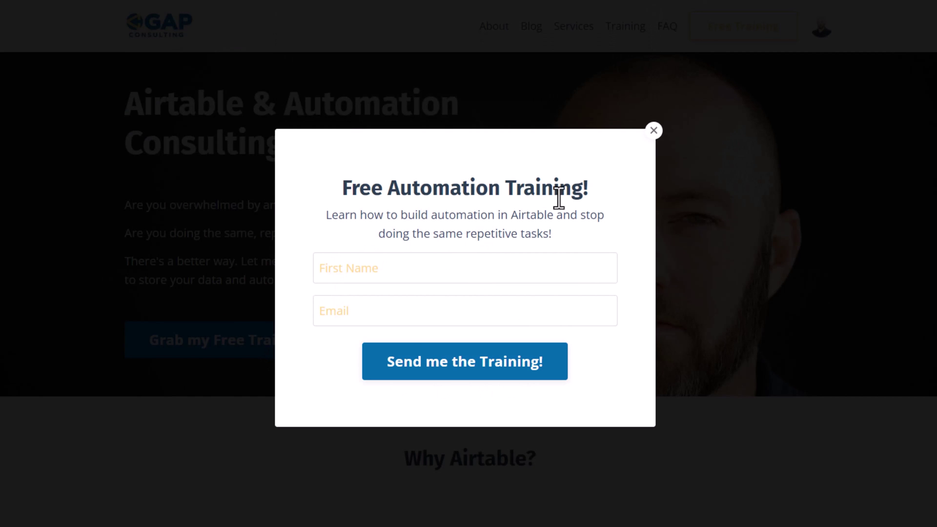
{"action": "left_click", "coordinate": [655, 133]}
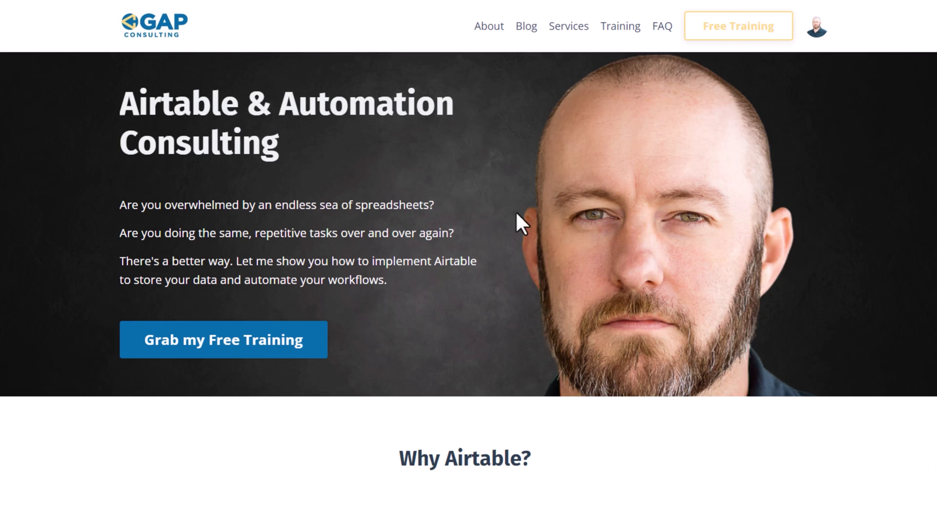
{"action": "left_click", "coordinate": [569, 26]}
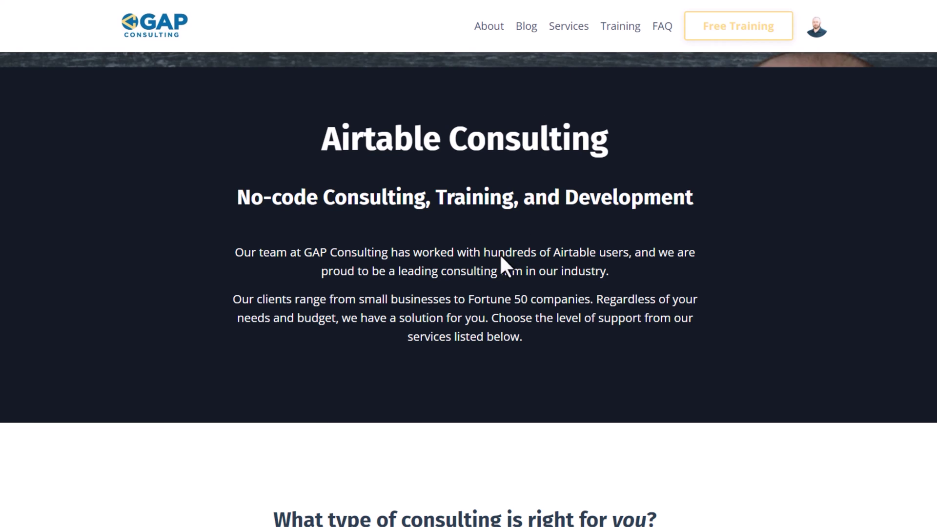
{"action": "scroll", "coordinate": [501, 259], "scroll_direction": "down", "scroll_amount": 10}
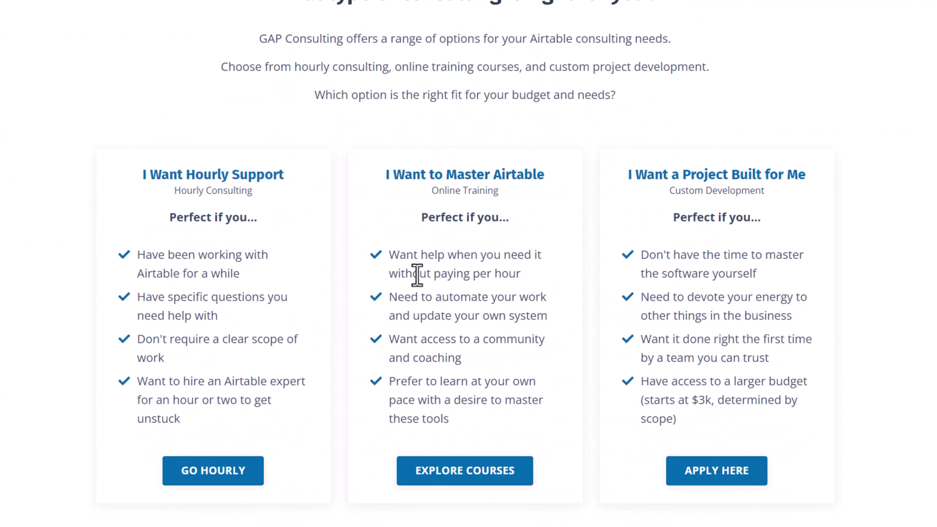